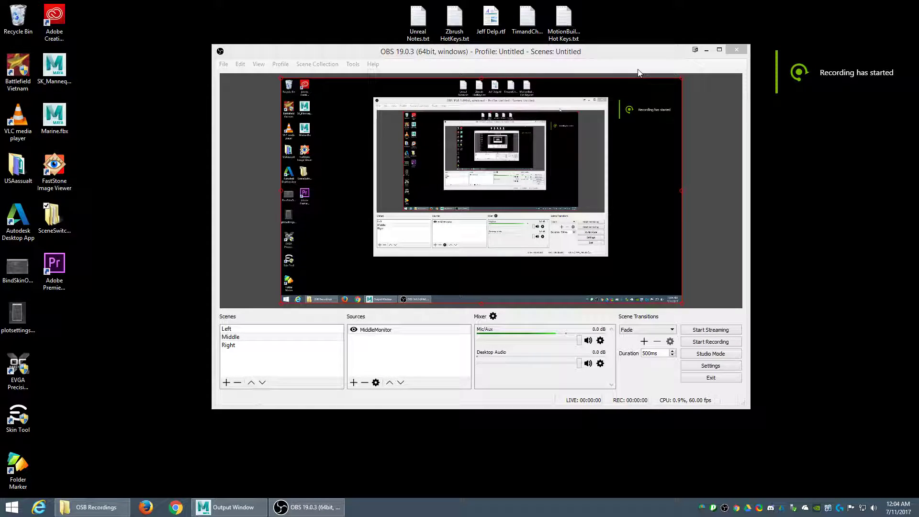
Drag the OBS Studio window a little down and to the left on the desktop
{"action": "mouse_move", "coordinate": [603, 51]}
{"action": "left_mouse_down"}
{"action": "mouse_move", "coordinate": [603, 73]}
{"action": "mouse_move", "coordinate": [598, 63]}
{"action": "left_mouse_up"}
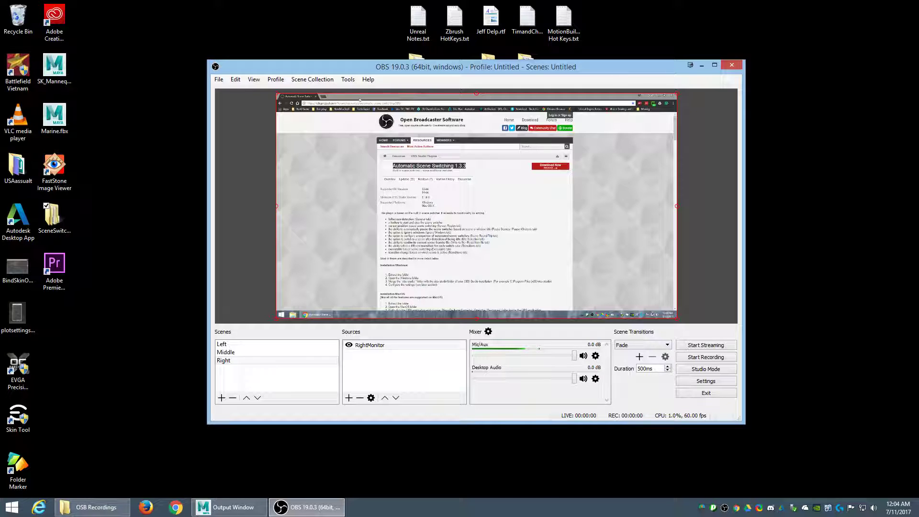
Bring the Chrome window with the Automatic Scene Switching 1.3.3 page onto this monitor, read through it, then close Chrome
{"action": "left_click_drag", "start_coordinate": [914, 69], "coordinate": [335, 2]}
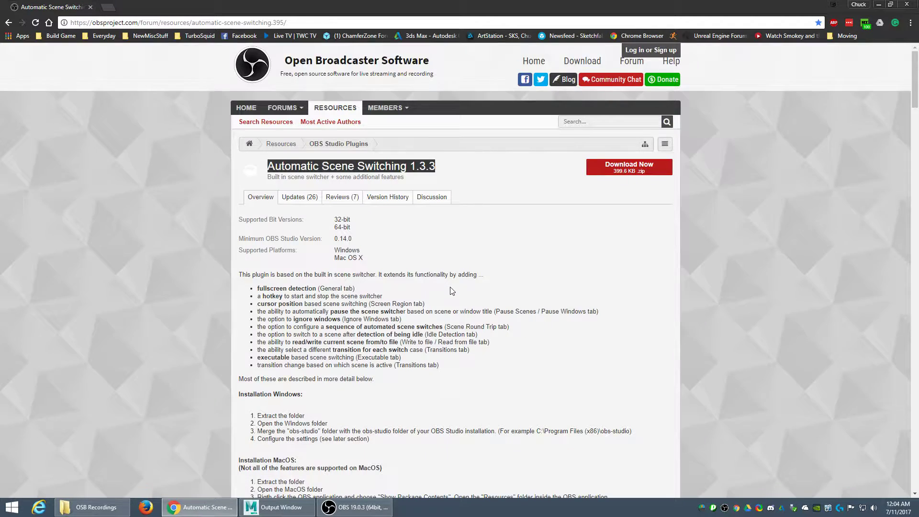
{"action": "scroll", "coordinate": [451, 291], "scroll_direction": "down", "scroll_amount": 3}
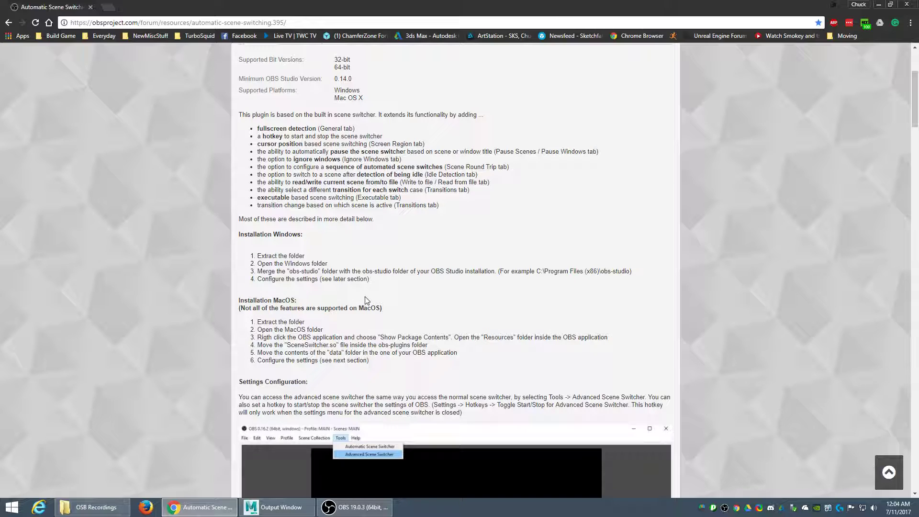
{"action": "scroll", "coordinate": [368, 291], "scroll_direction": "down", "scroll_amount": 12}
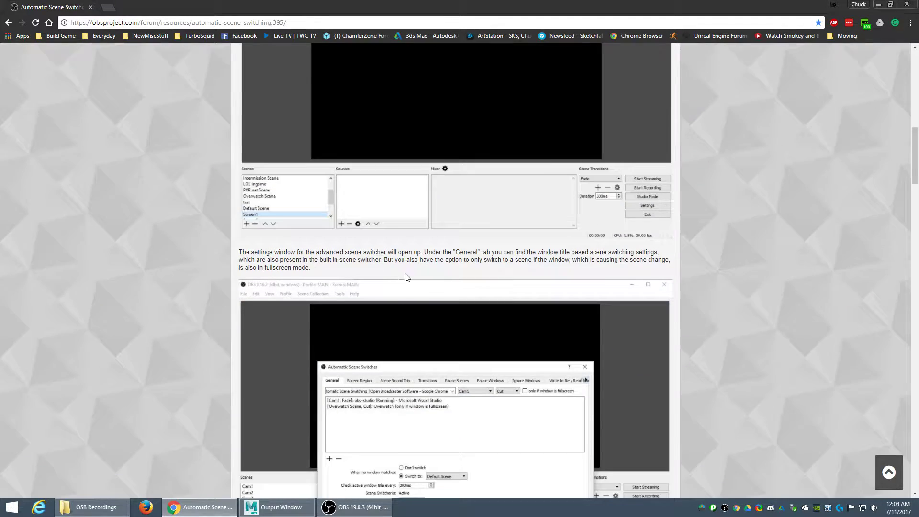
{"action": "scroll", "coordinate": [385, 276], "scroll_direction": "down", "scroll_amount": 8}
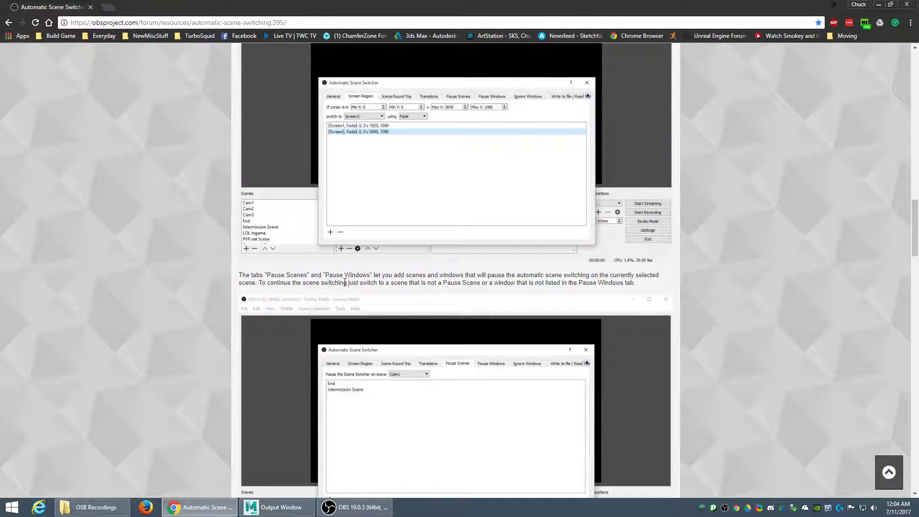
{"action": "scroll", "coordinate": [323, 302], "scroll_direction": "down", "scroll_amount": 3}
{"action": "scroll", "coordinate": [291, 283], "scroll_direction": "down", "scroll_amount": 8}
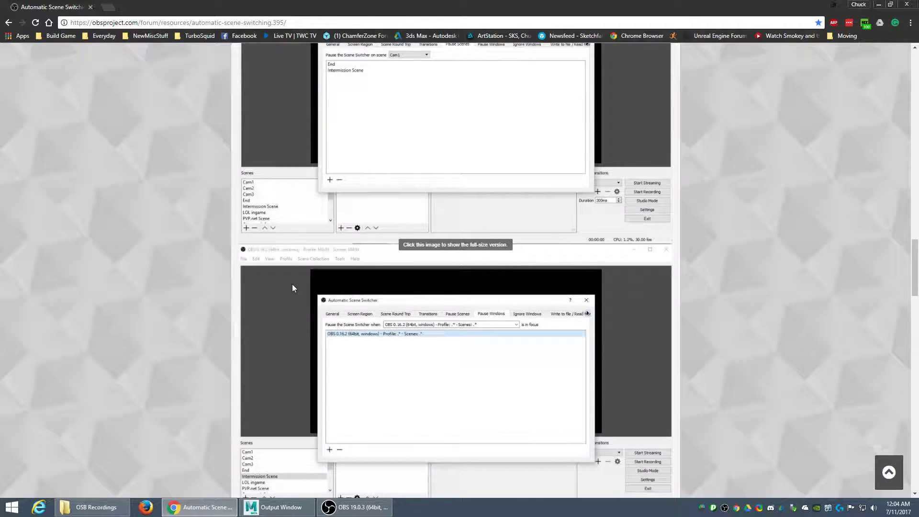
{"action": "scroll", "coordinate": [283, 277], "scroll_direction": "up", "scroll_amount": 8}
{"action": "scroll", "coordinate": [302, 191], "scroll_direction": "up", "scroll_amount": 8}
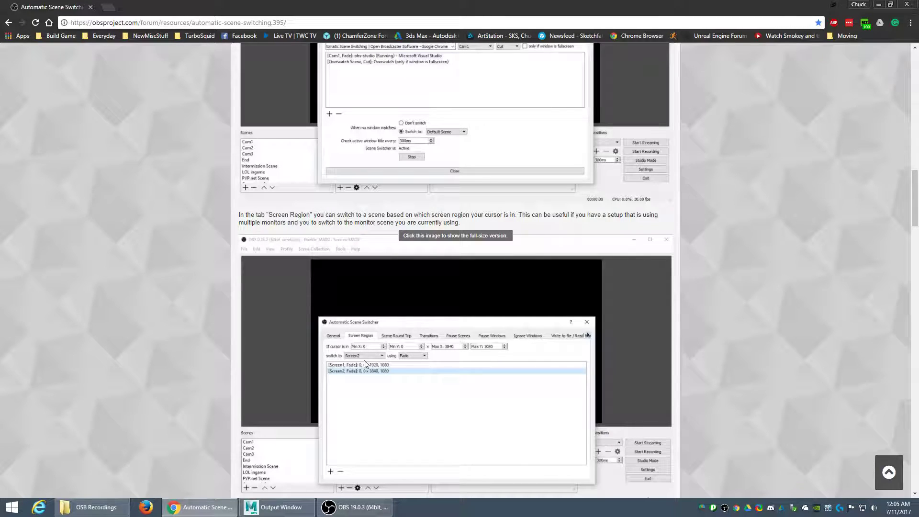
{"action": "scroll", "coordinate": [412, 237], "scroll_direction": "up", "scroll_amount": 20}
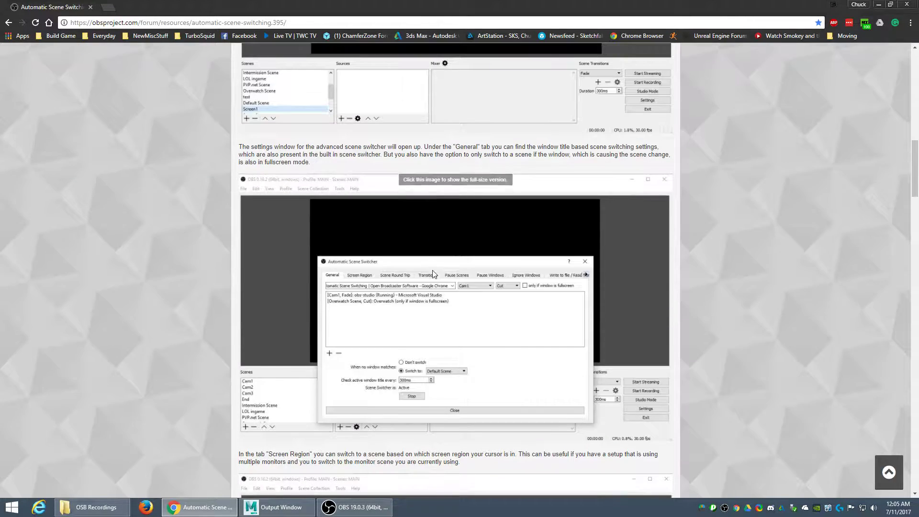
{"action": "scroll", "coordinate": [280, 239], "scroll_direction": "up", "scroll_amount": 2}
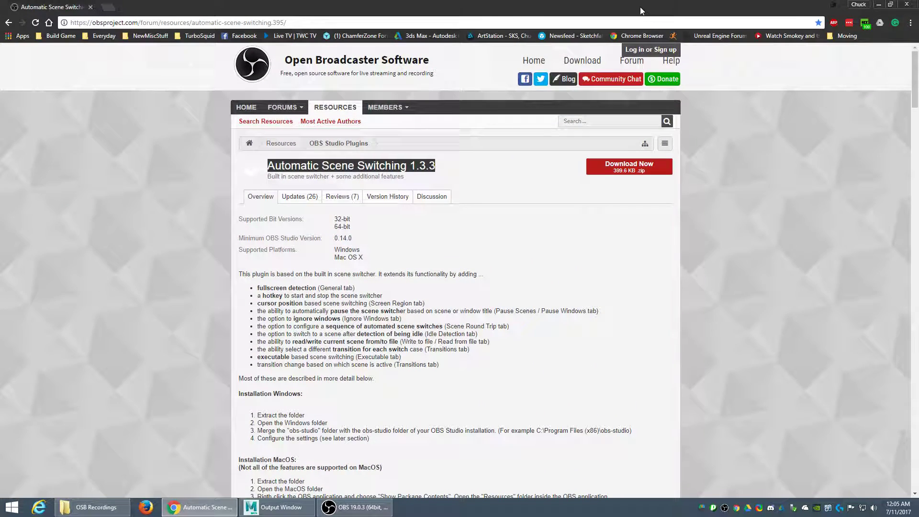
{"action": "key", "text": "alt+F4"}
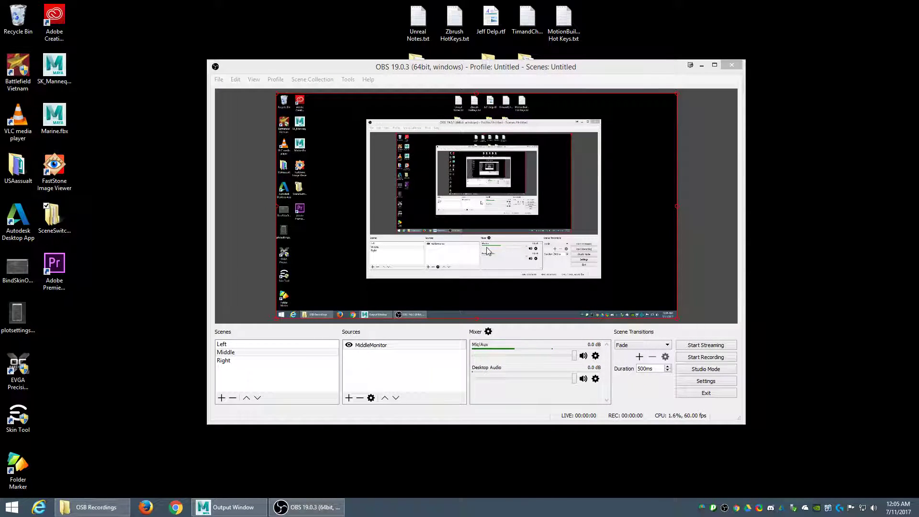
Copy the obs-studio folder from SceneSwitcher's Windows subfolder, then return to SceneSwitcher
{"action": "double_click", "coordinate": [51, 213]}
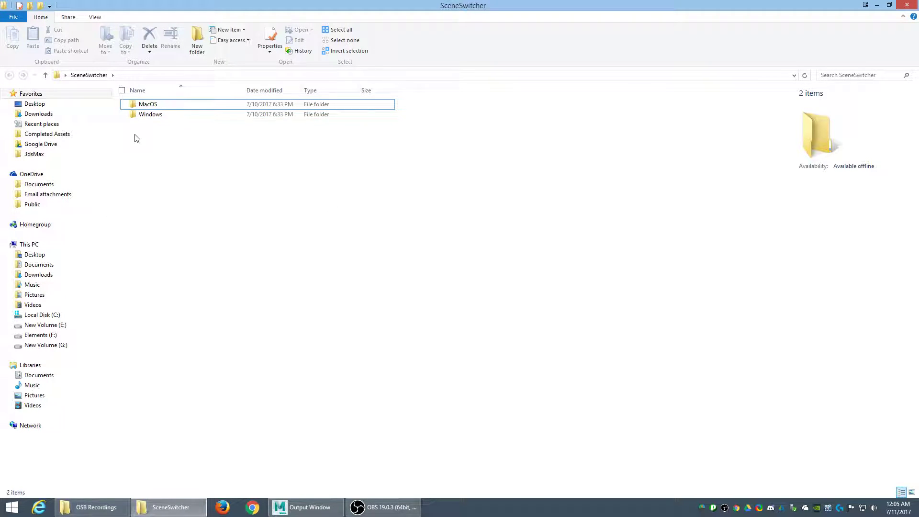
{"action": "double_click", "coordinate": [149, 115]}
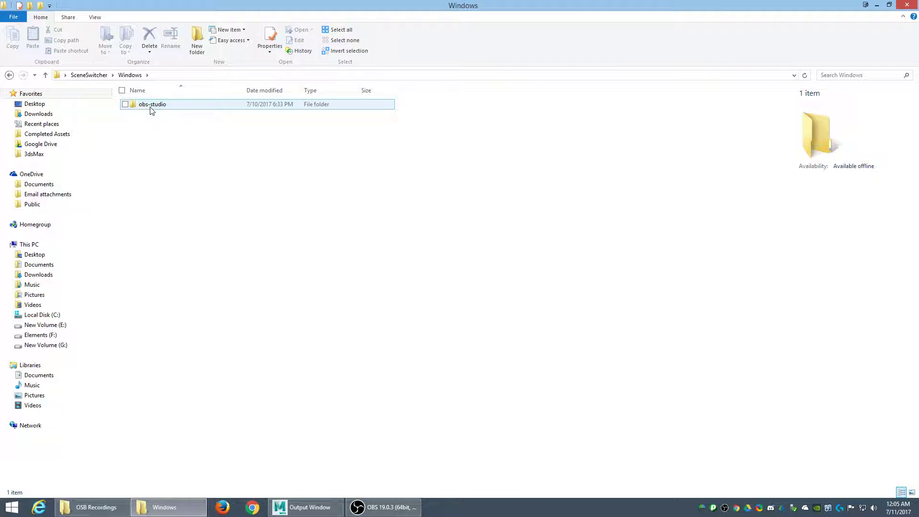
{"action": "right_click", "coordinate": [149, 106]}
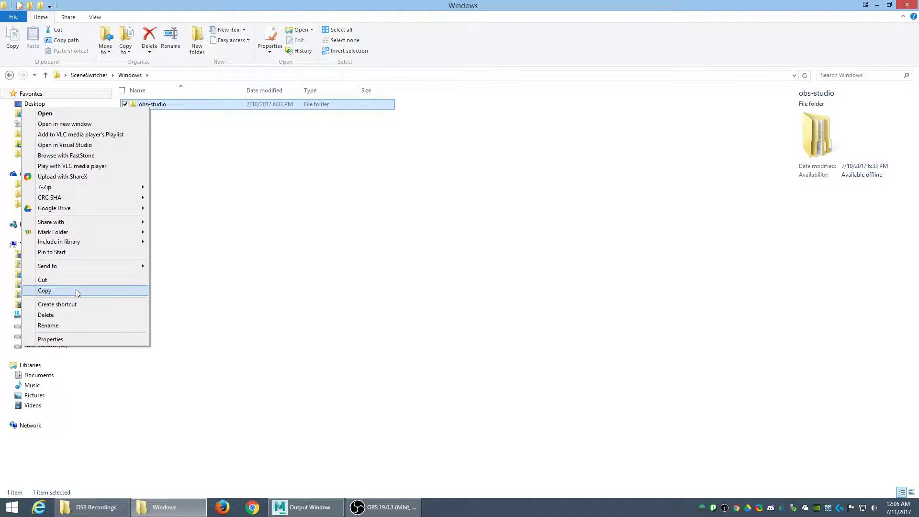
{"action": "left_click", "coordinate": [45, 290]}
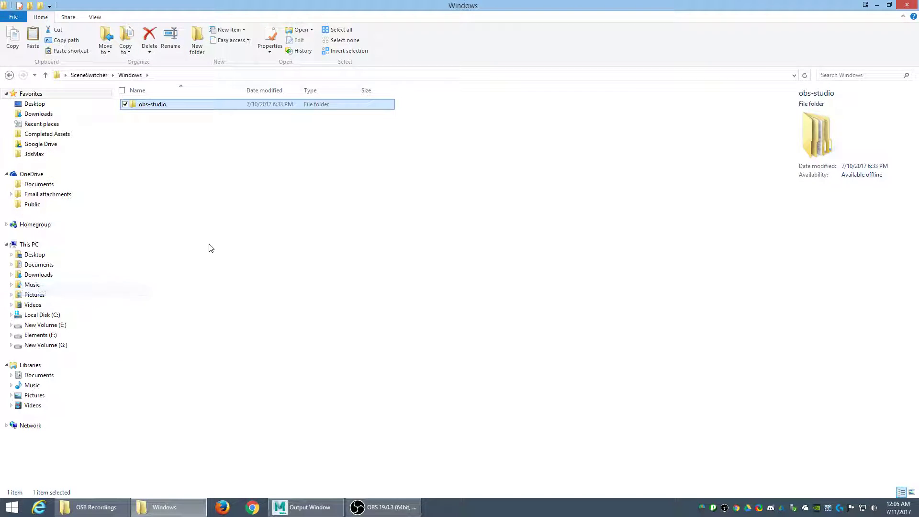
{"action": "left_click", "coordinate": [9, 75]}
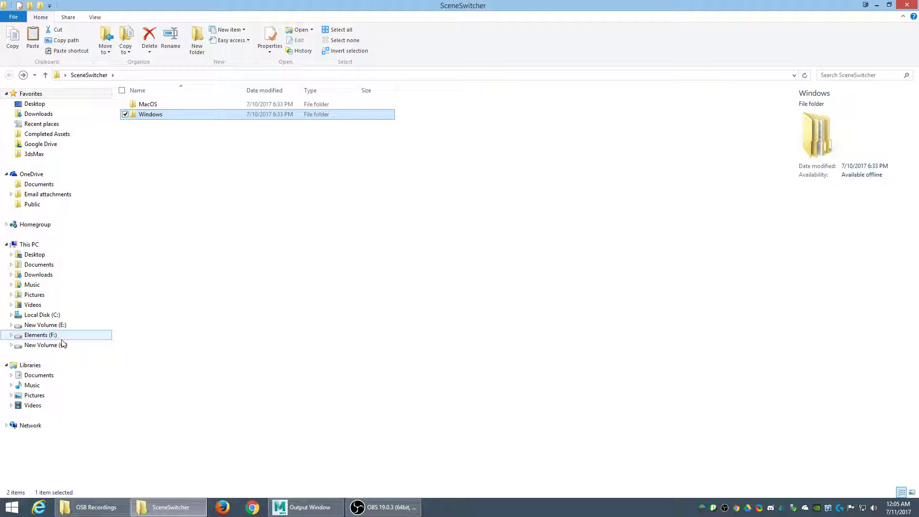
Open Program Files (x86) on Local Disk (C:) and check the Paste option without pasting
{"action": "left_click", "coordinate": [43, 317]}
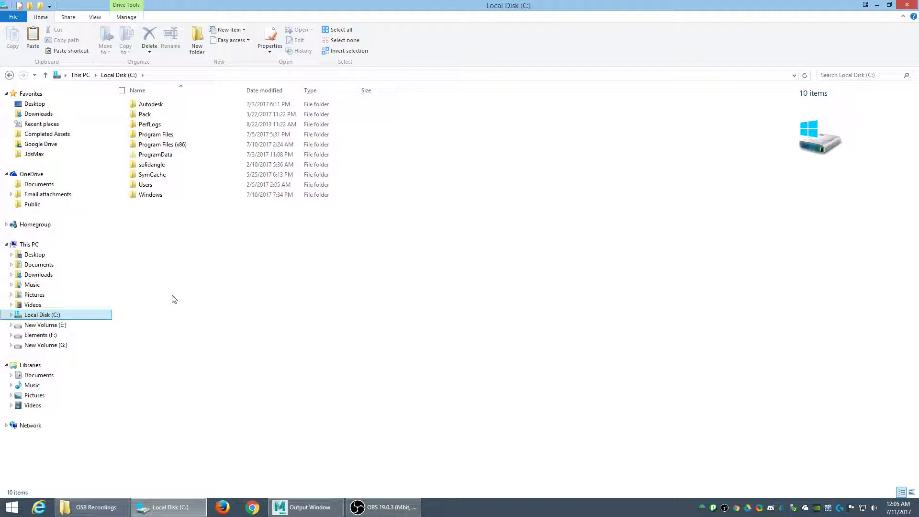
{"action": "double_click", "coordinate": [167, 150]}
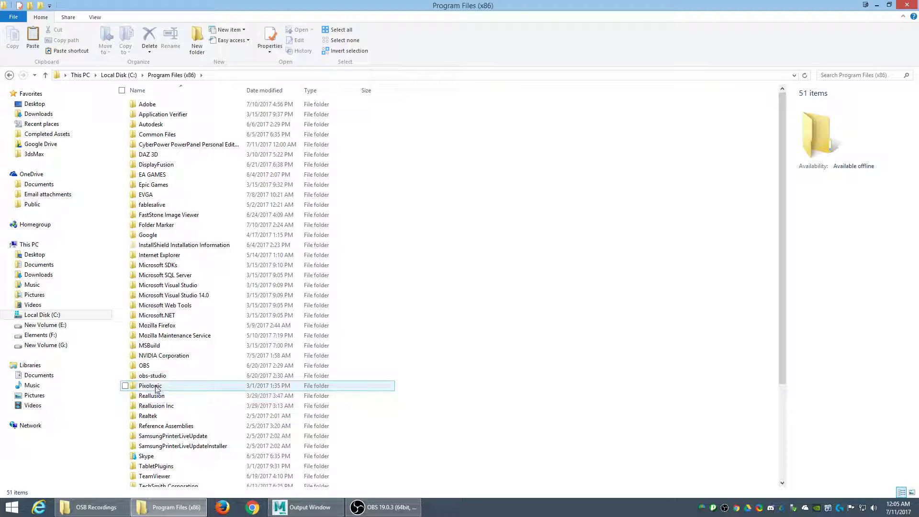
{"action": "right_click", "coordinate": [450, 249]}
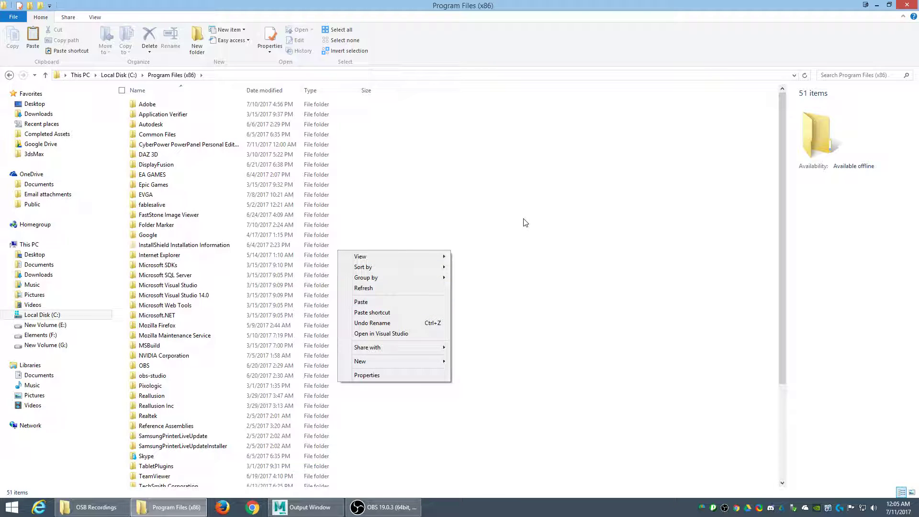
{"action": "left_click", "coordinate": [514, 189]}
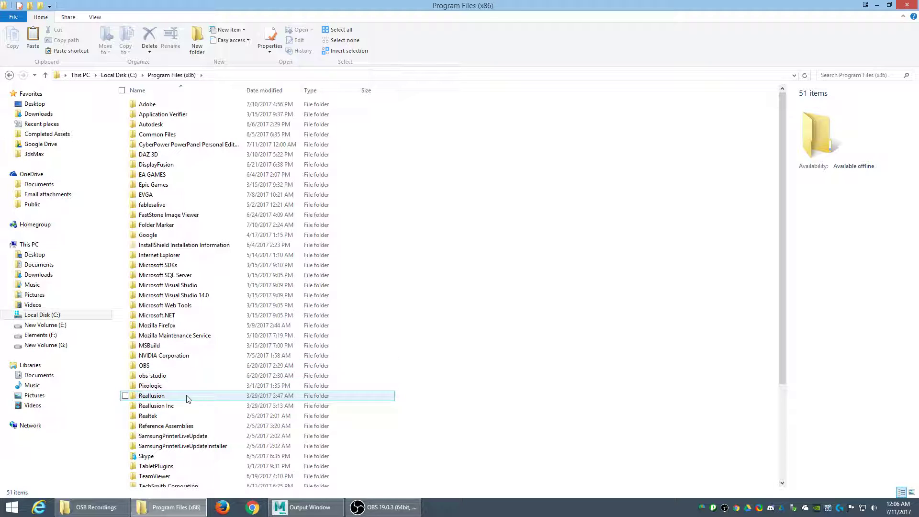
Close File Explorer and select the Middle scene in OBS
{"action": "left_click", "coordinate": [907, 6]}
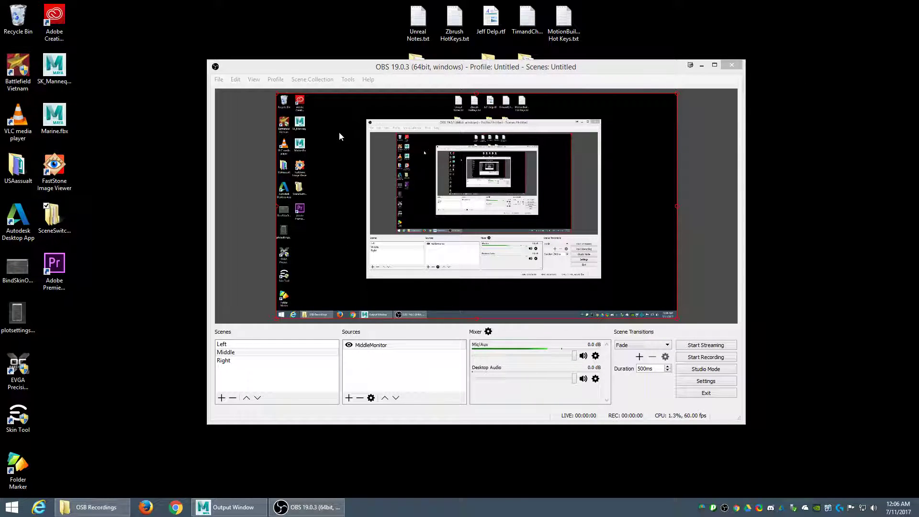
{"action": "left_click", "coordinate": [348, 80]}
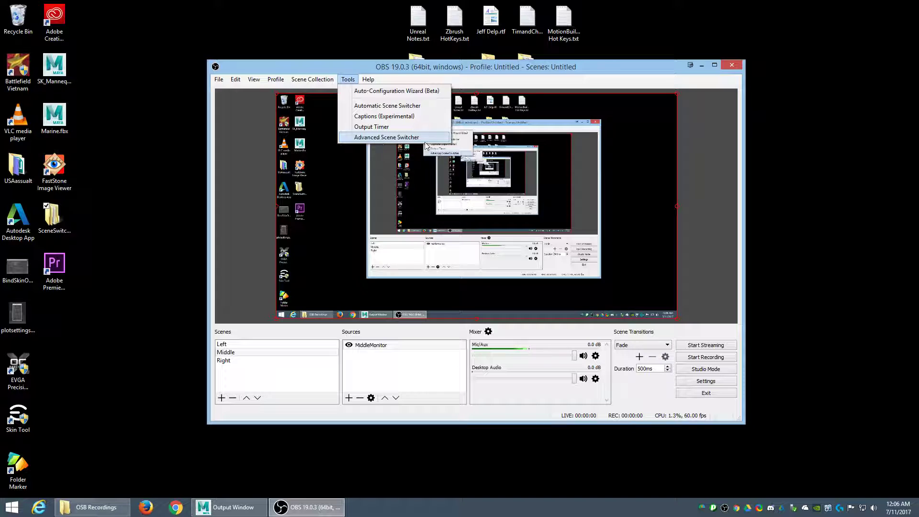
{"action": "left_click", "coordinate": [352, 64]}
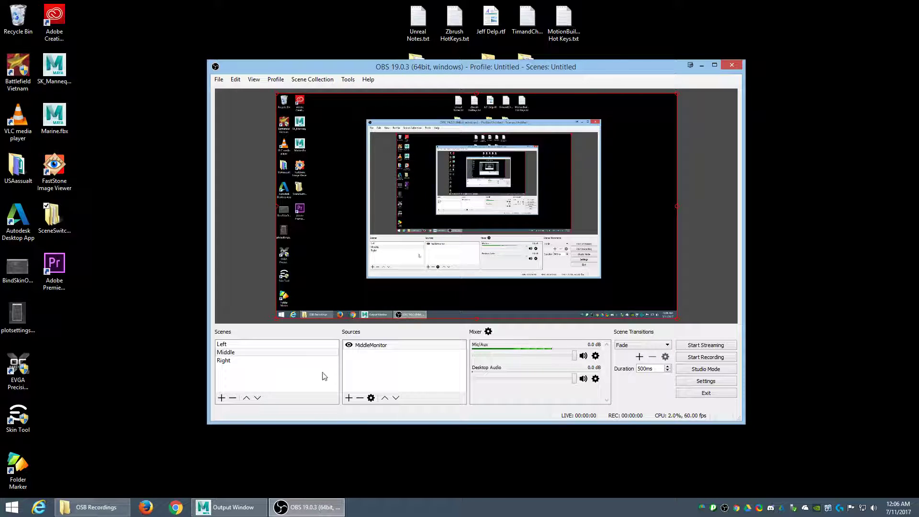
{"action": "left_click", "coordinate": [235, 362]}
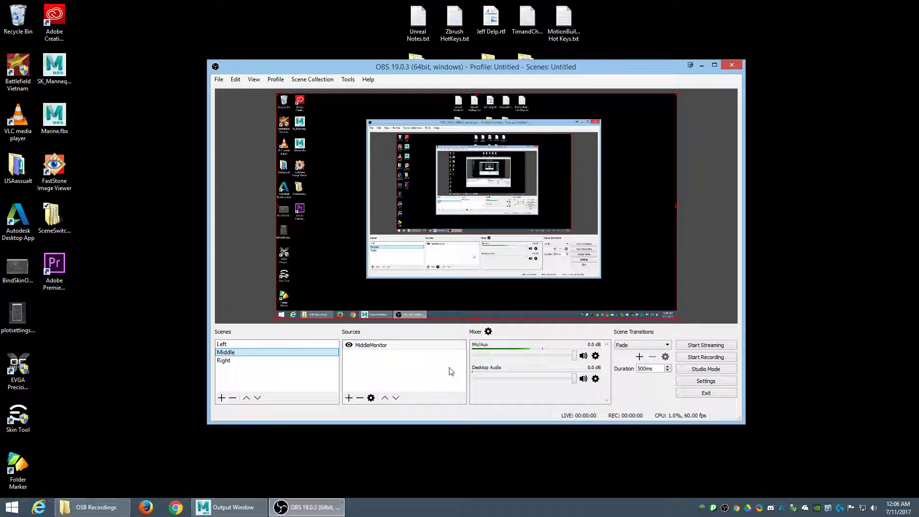
Stop the Advanced Scene Switcher from the Tools menu and close its window
{"action": "left_click", "coordinate": [347, 80]}
{"action": "left_click", "coordinate": [372, 136]}
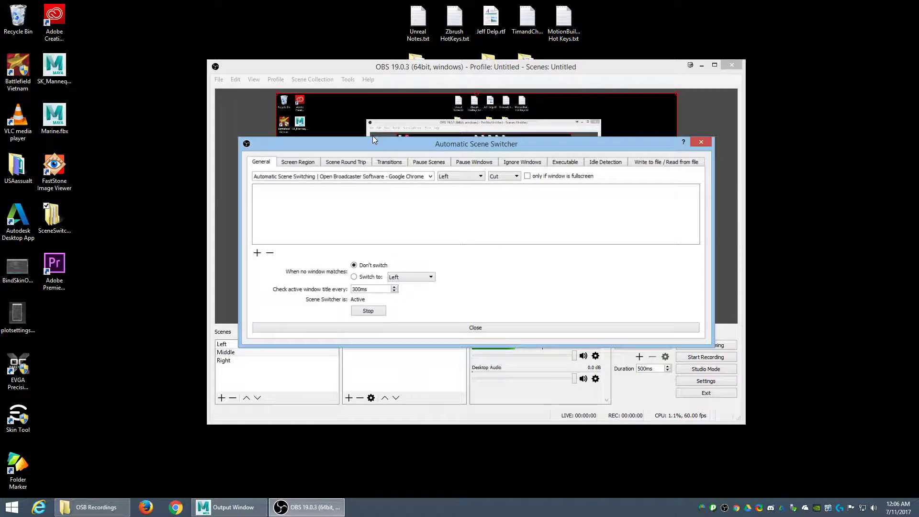
{"action": "left_click", "coordinate": [369, 312]}
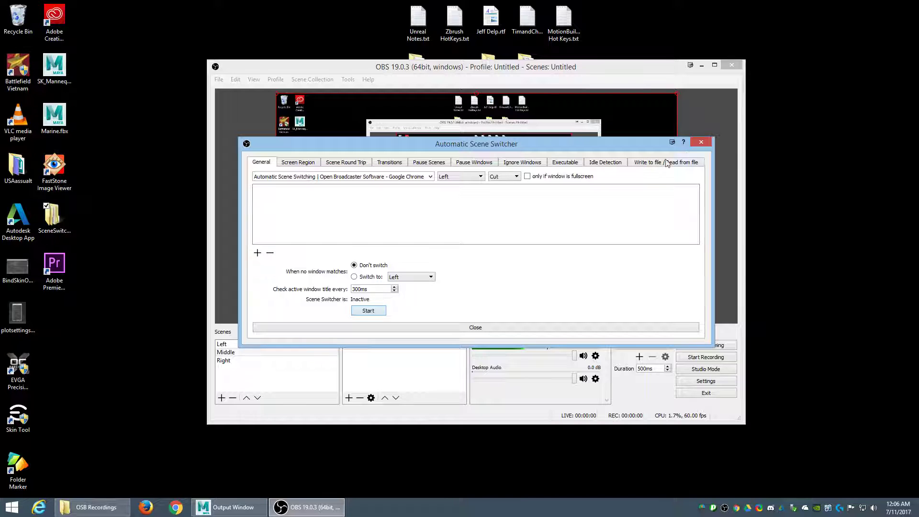
{"action": "left_click", "coordinate": [700, 142]}
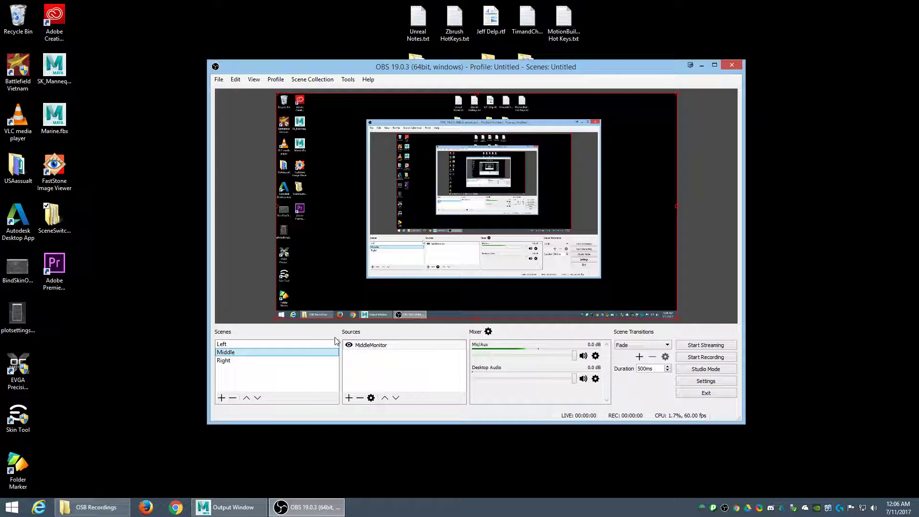
Delete the Right and Middle scenes, confirming each removal
{"action": "left_click", "coordinate": [241, 362]}
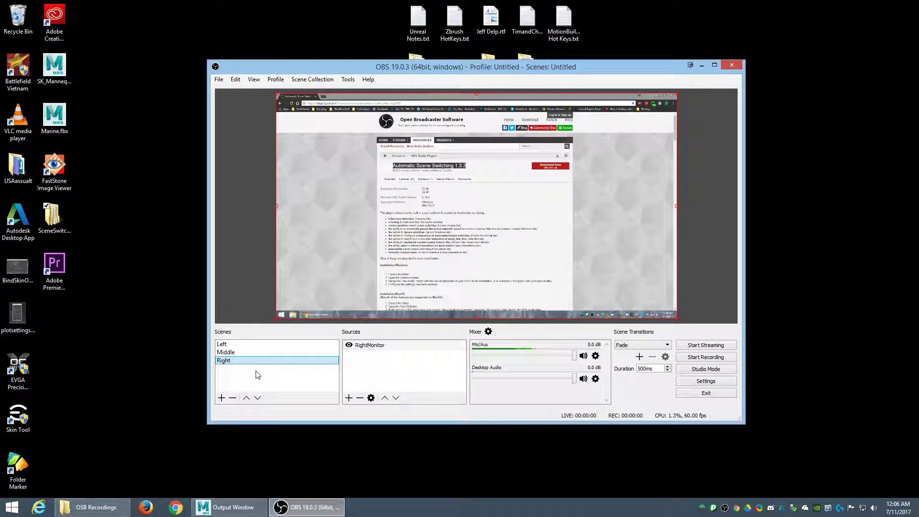
{"action": "left_click", "coordinate": [233, 398]}
{"action": "left_click", "coordinate": [482, 259]}
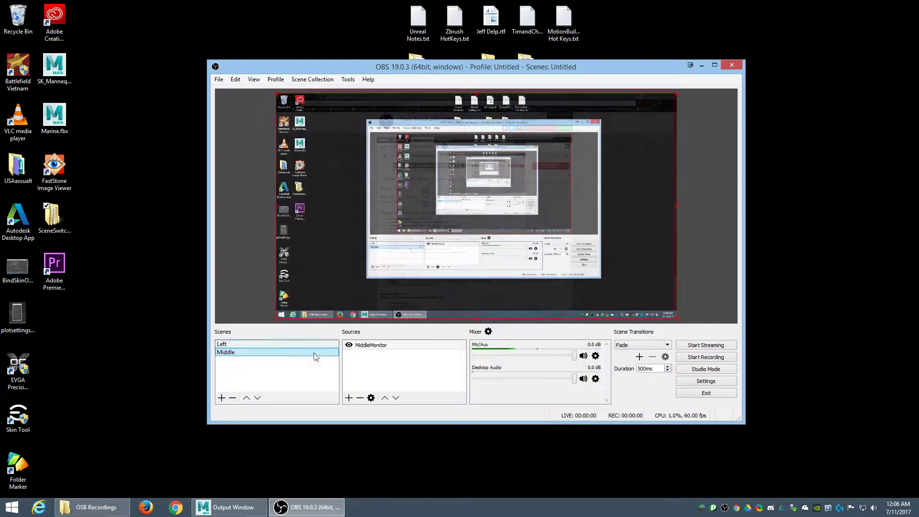
{"action": "left_click", "coordinate": [233, 398]}
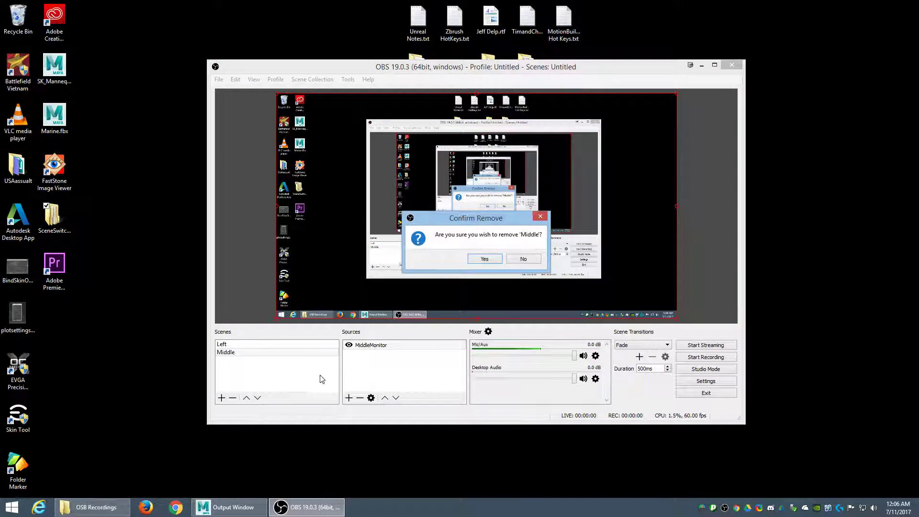
{"action": "left_click", "coordinate": [484, 258]}
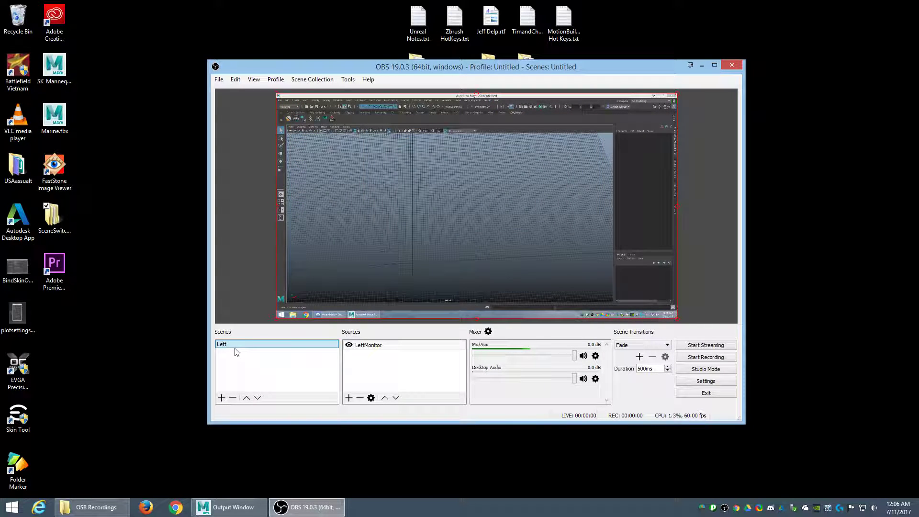
Add a scene with the default name Scene 2, then delete the Left scene
{"action": "left_click", "coordinate": [221, 398]}
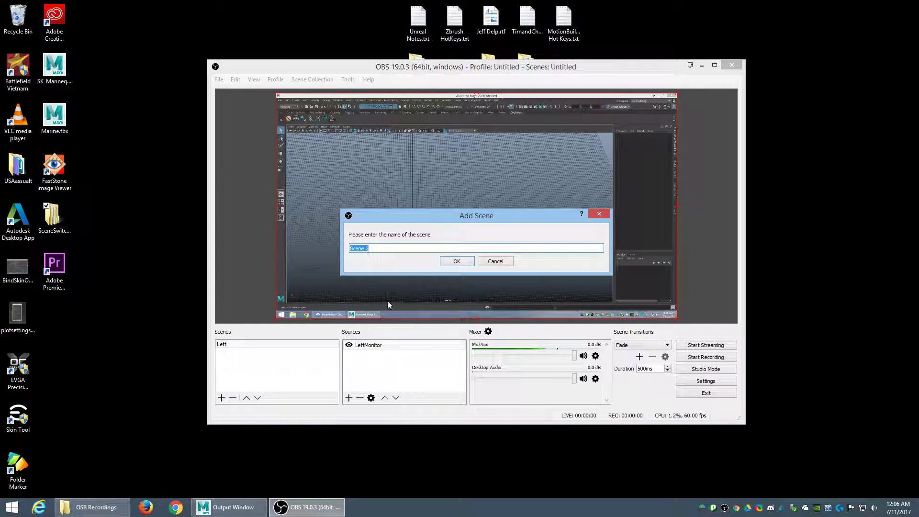
{"action": "left_click", "coordinate": [447, 263]}
{"action": "left_click", "coordinate": [233, 345]}
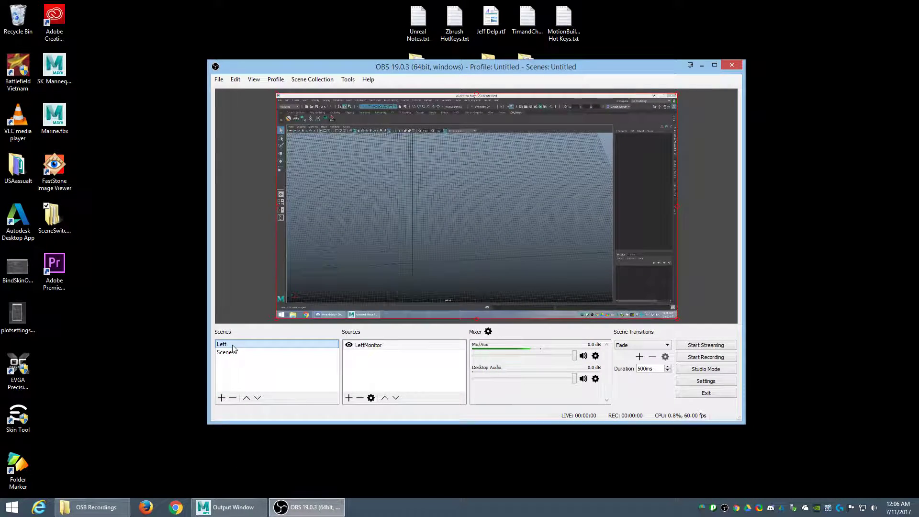
{"action": "right_click", "coordinate": [233, 347]}
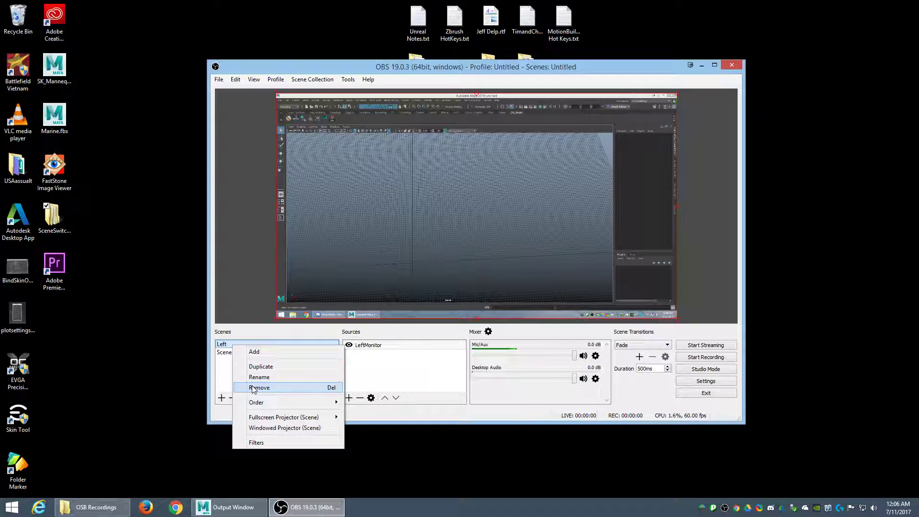
{"action": "left_click", "coordinate": [229, 380]}
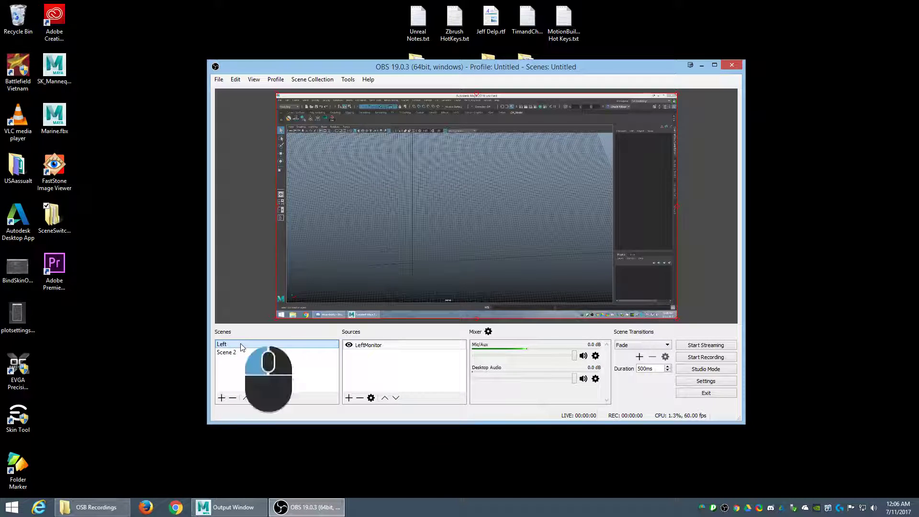
{"action": "left_click", "coordinate": [233, 397]}
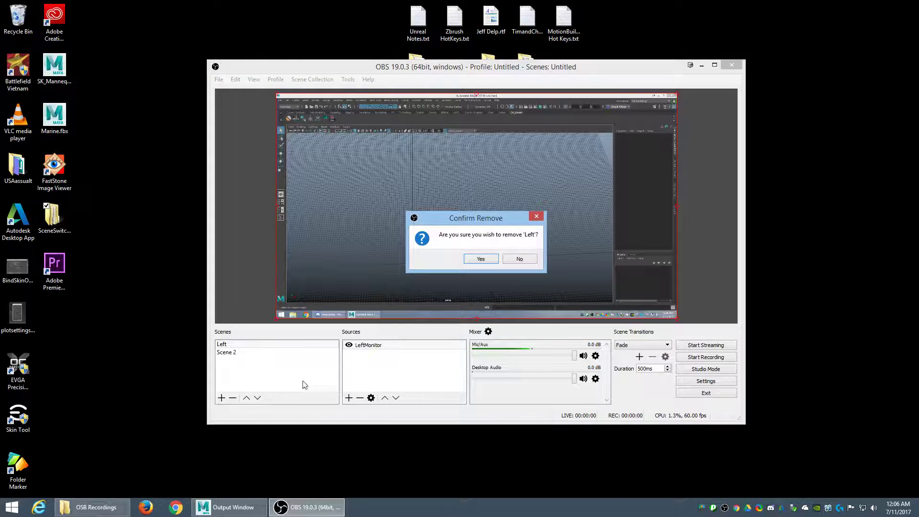
{"action": "left_click", "coordinate": [481, 259]}
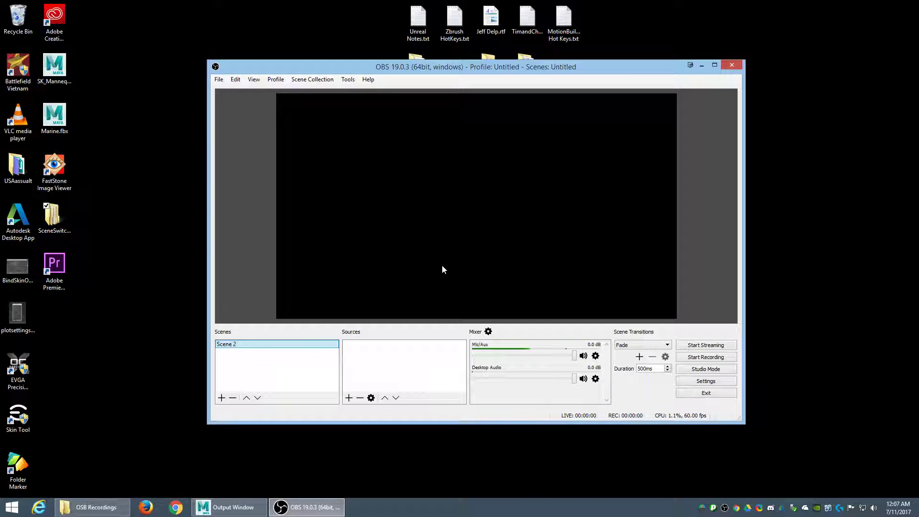
Create a Left scene and add a Display Capture source named LeftM
{"action": "left_click", "coordinate": [221, 398]}
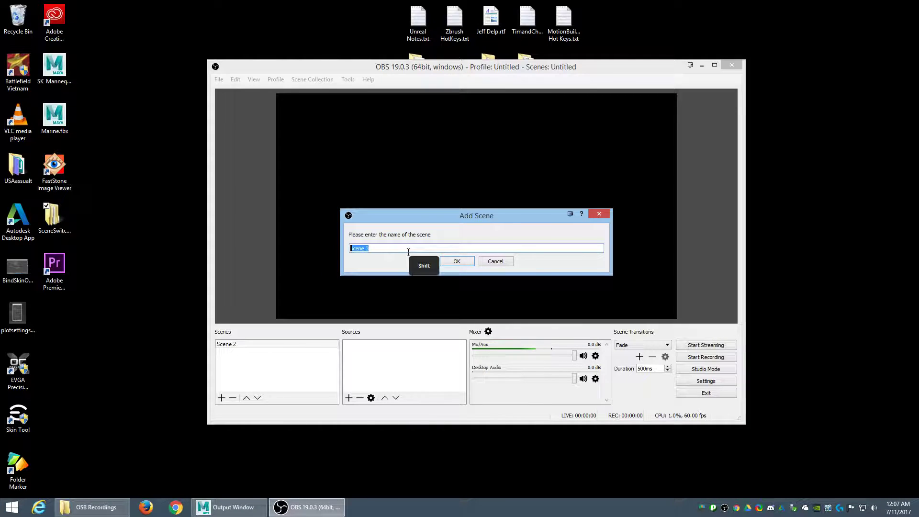
{"action": "type", "text": "Left"}
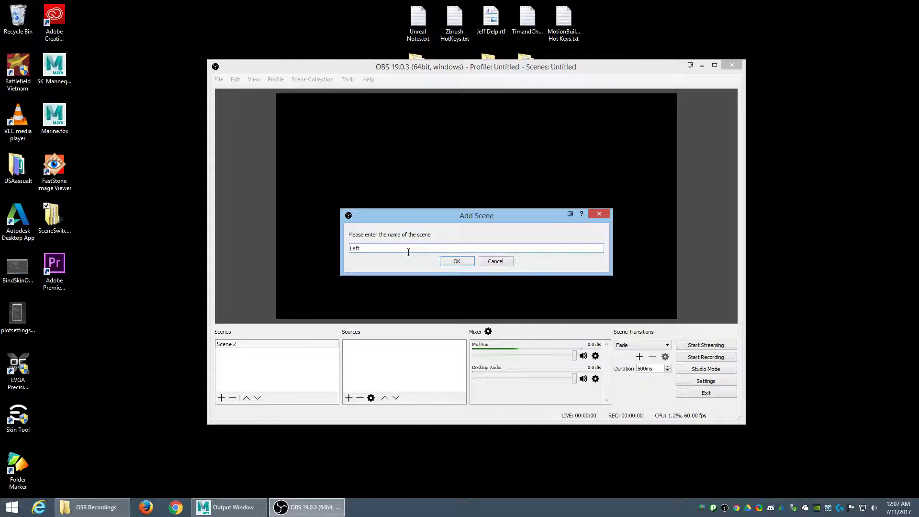
{"action": "left_click", "coordinate": [454, 261]}
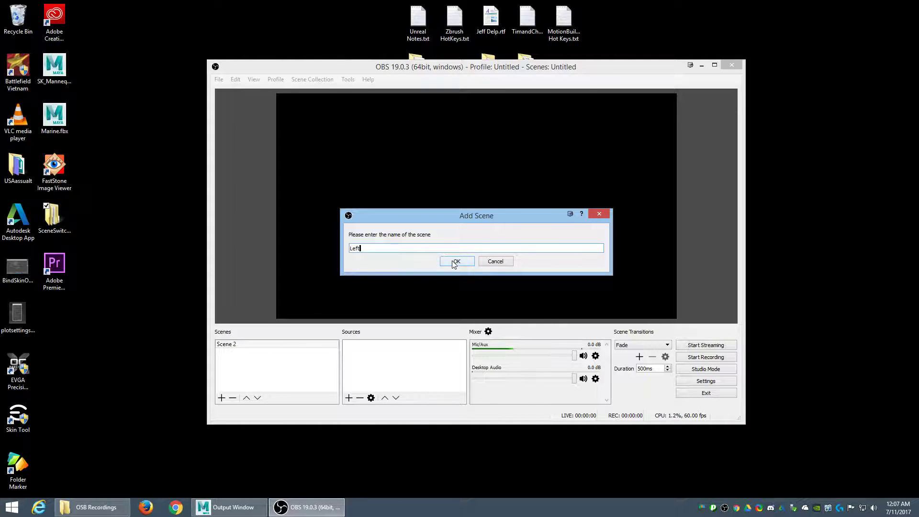
{"action": "left_click", "coordinate": [349, 399]}
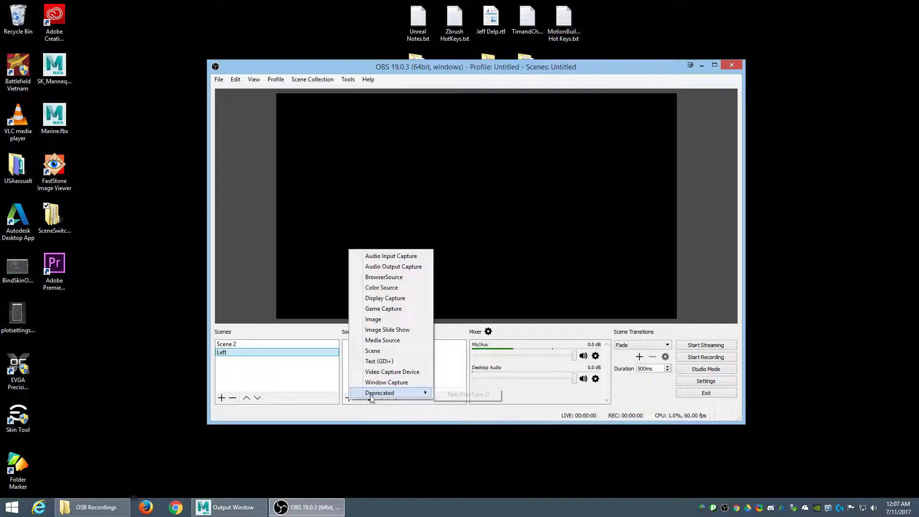
{"action": "left_click", "coordinate": [388, 298]}
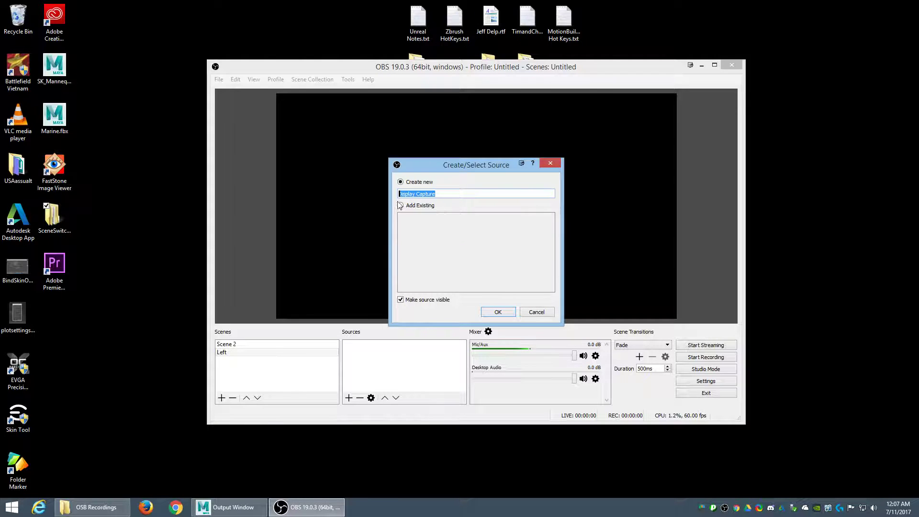
{"action": "type", "text": "LeftM"}
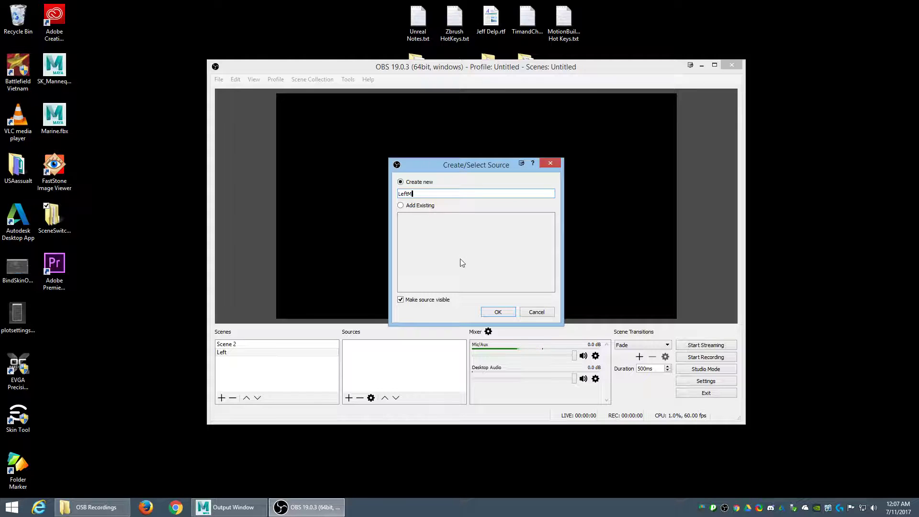
{"action": "left_click", "coordinate": [497, 313]}
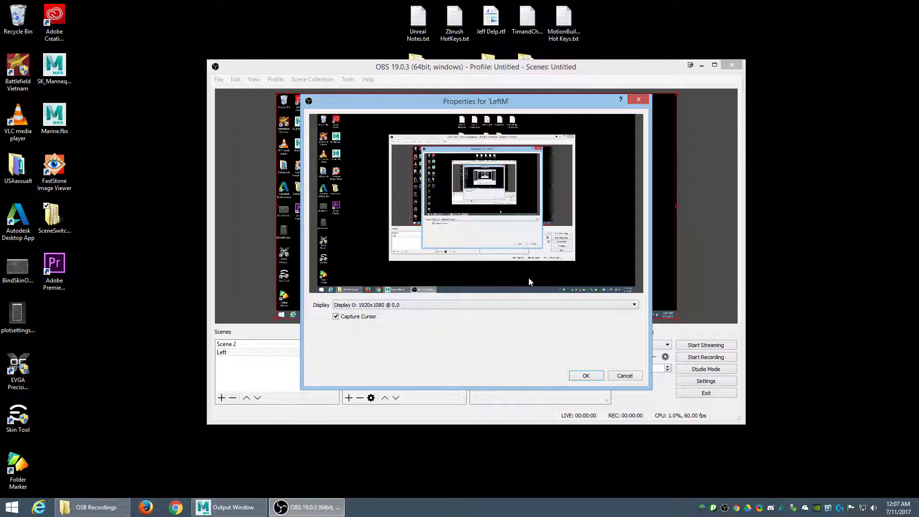
Set LeftM to capture Display 2, the Maya screen, and accept
{"action": "left_click", "coordinate": [633, 306]}
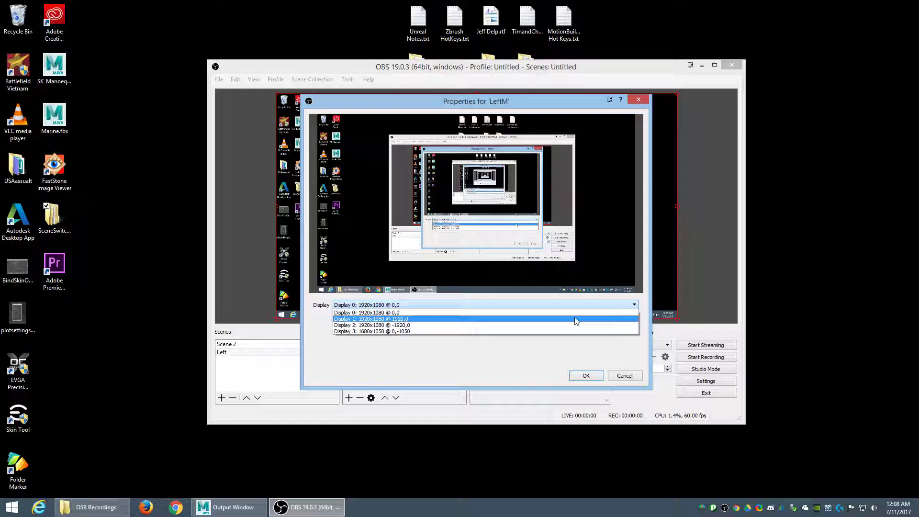
{"action": "left_click", "coordinate": [574, 319]}
{"action": "left_click", "coordinate": [633, 306]}
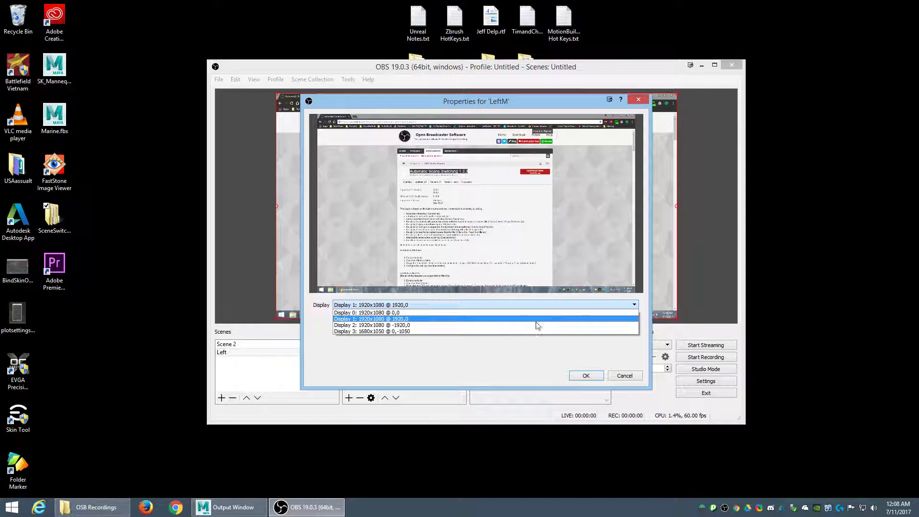
{"action": "left_click", "coordinate": [534, 324]}
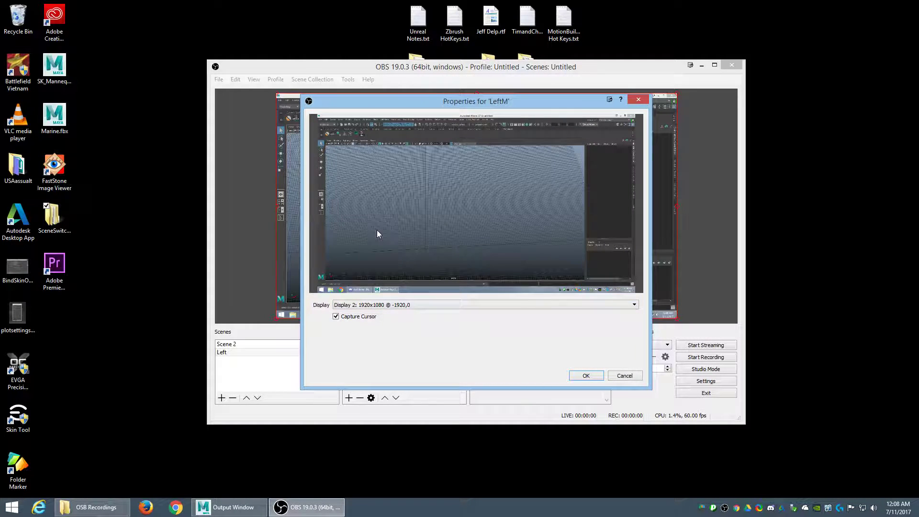
{"action": "left_click", "coordinate": [585, 376]}
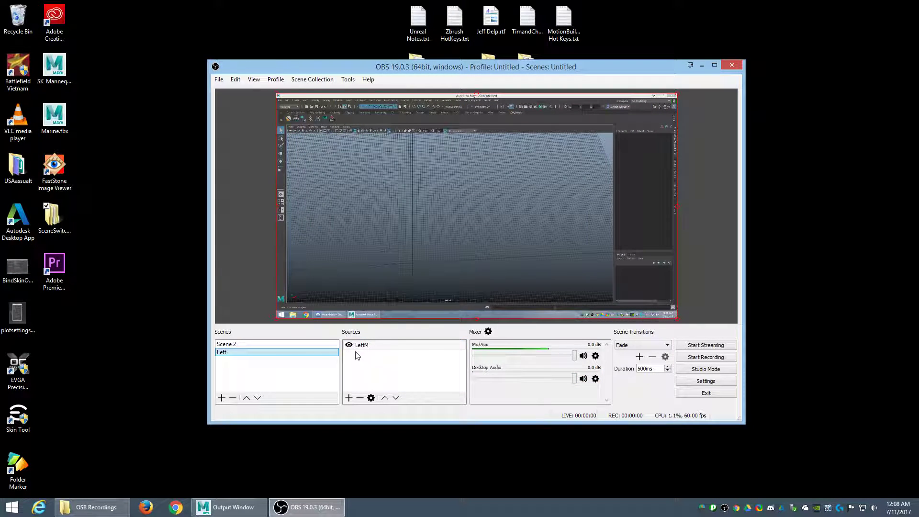
Create a new scene named Center
{"action": "left_click", "coordinate": [221, 398]}
{"action": "key", "text": "shift"}
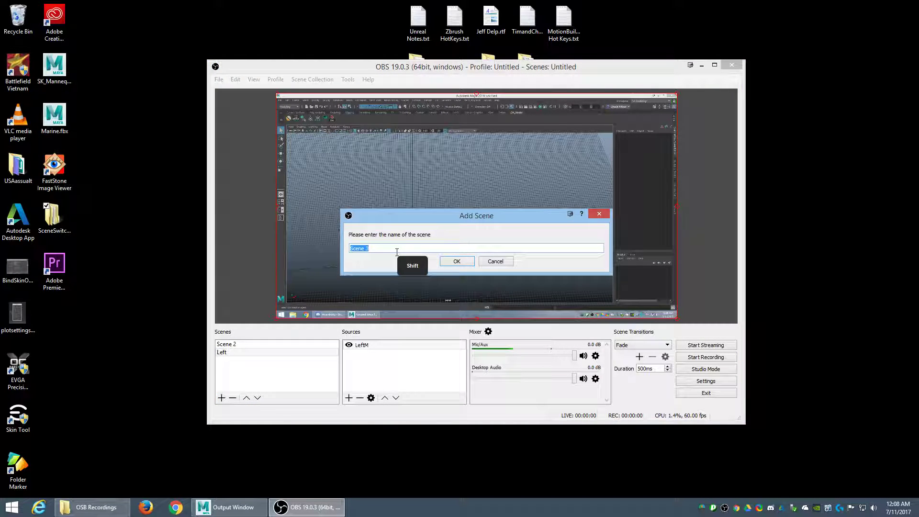
{"action": "type", "text": "Center"}
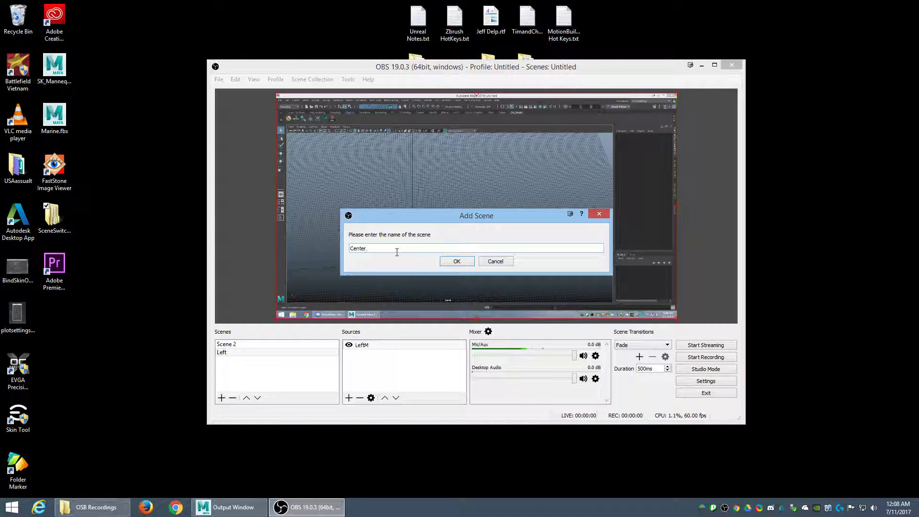
{"action": "left_click", "coordinate": [460, 263]}
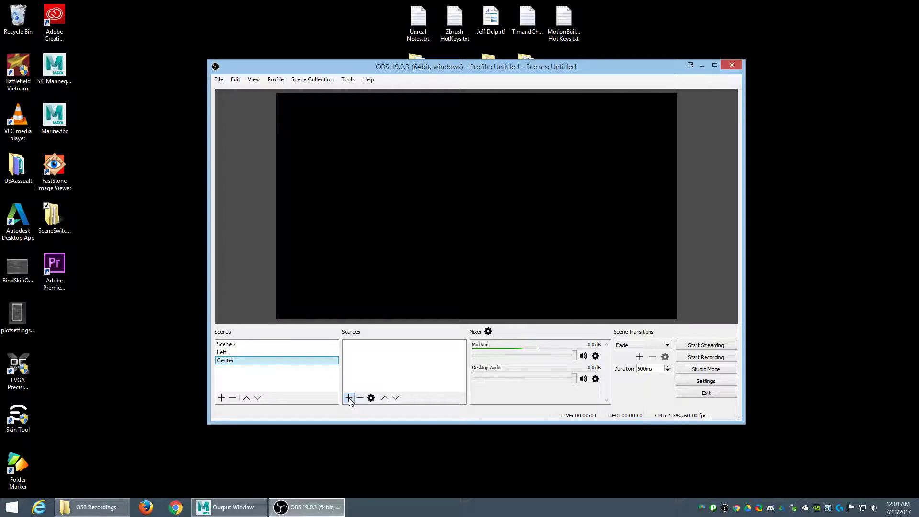
Add a Display Capture source named CenterM, keeping Display 0 at 1920x1080
{"action": "left_click", "coordinate": [349, 398]}
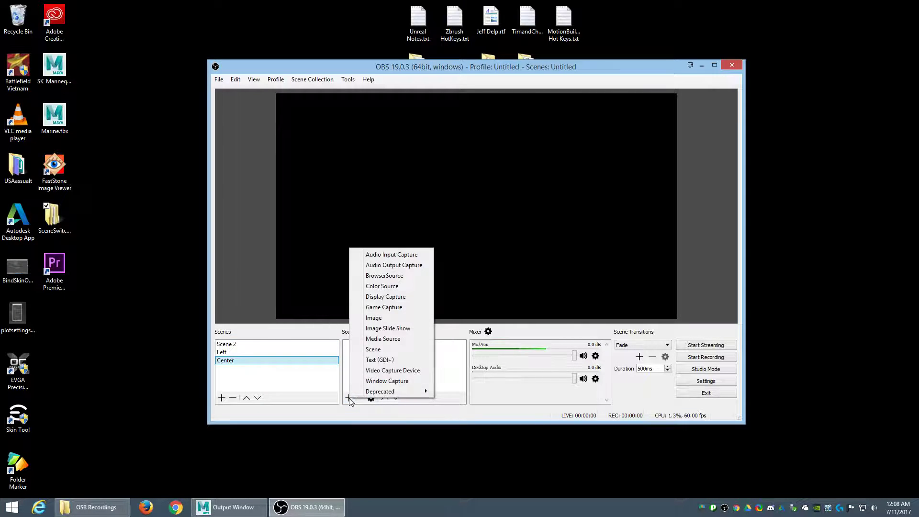
{"action": "left_click", "coordinate": [388, 298]}
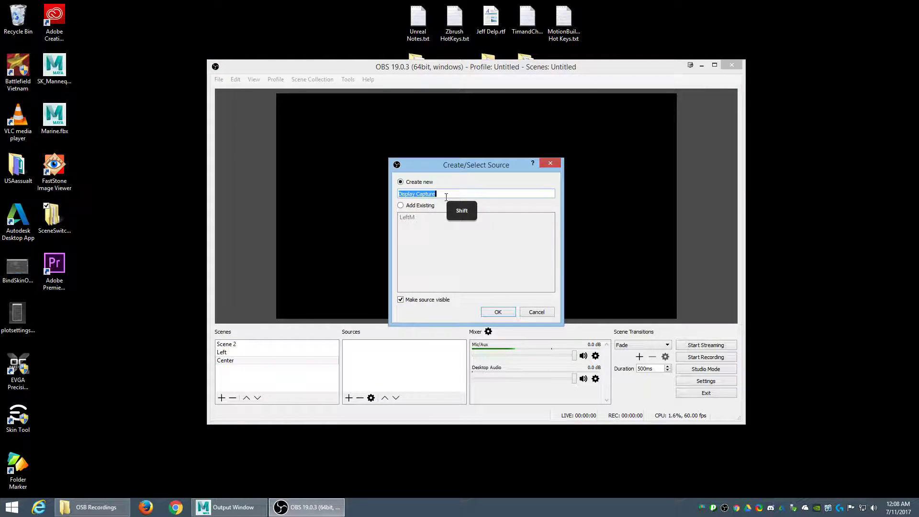
{"action": "type", "text": "CenterM"}
{"action": "left_click", "coordinate": [505, 310]}
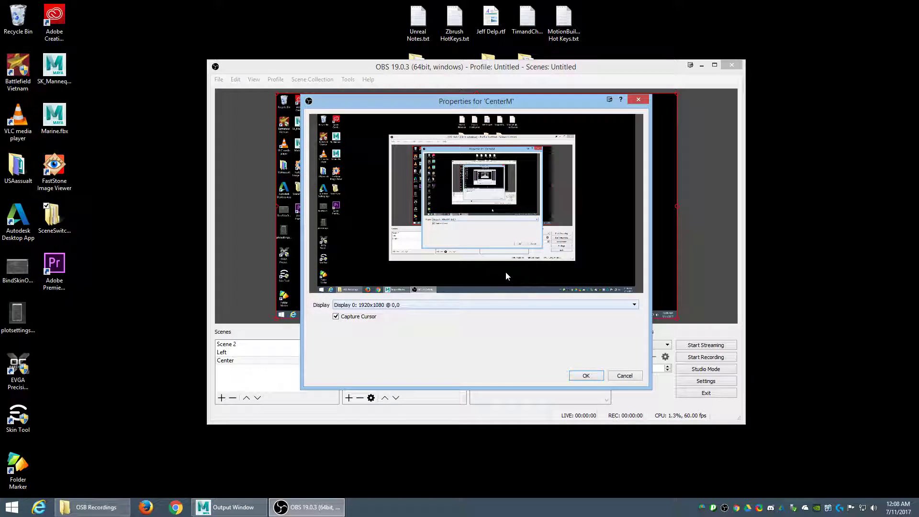
{"action": "left_click", "coordinate": [585, 375]}
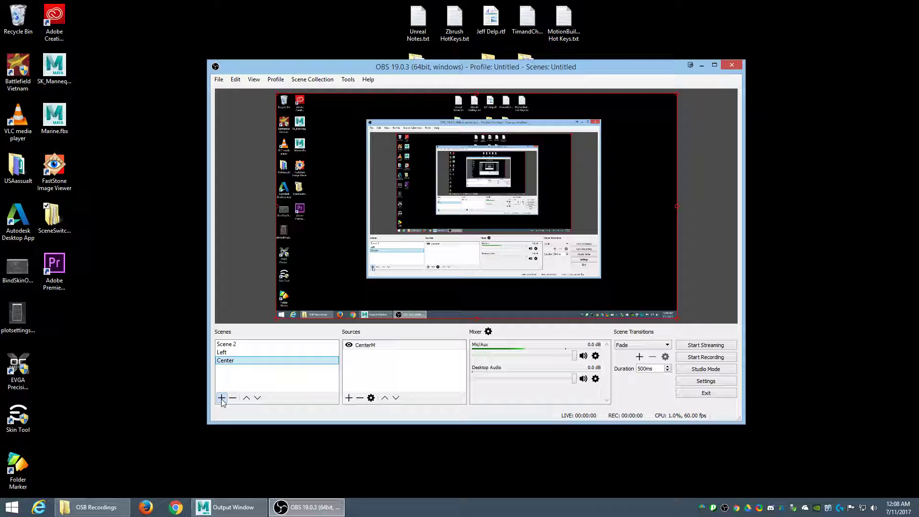
Create a Right scene with a Display Capture source named RightM
{"action": "left_click", "coordinate": [221, 398]}
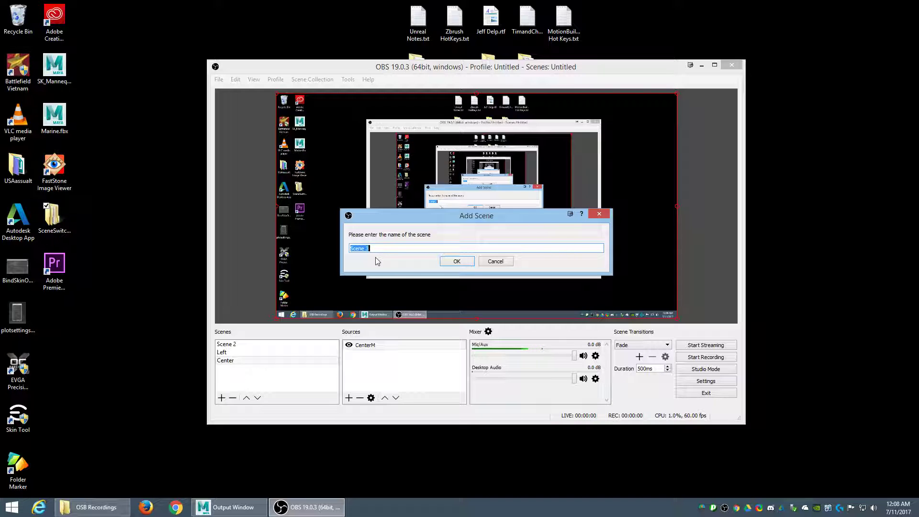
{"action": "type", "text": "Right"}
{"action": "left_click", "coordinate": [459, 261]}
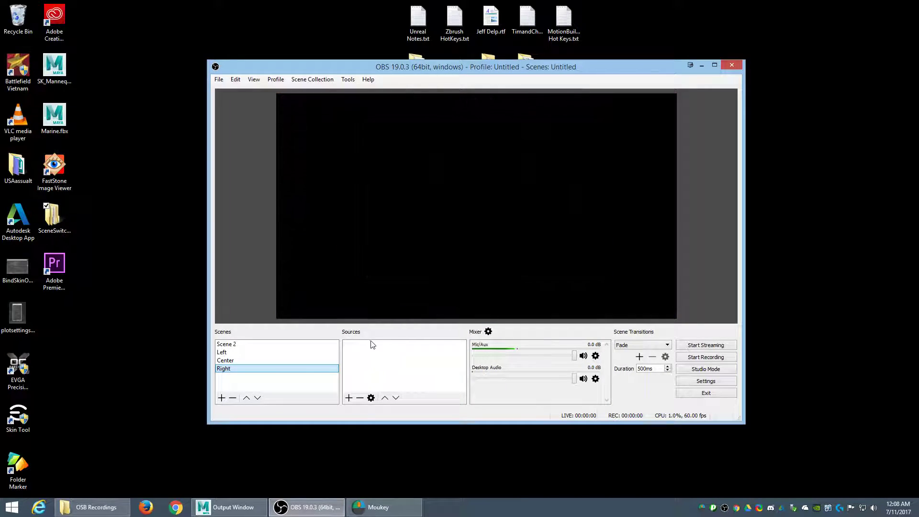
{"action": "left_click", "coordinate": [348, 398]}
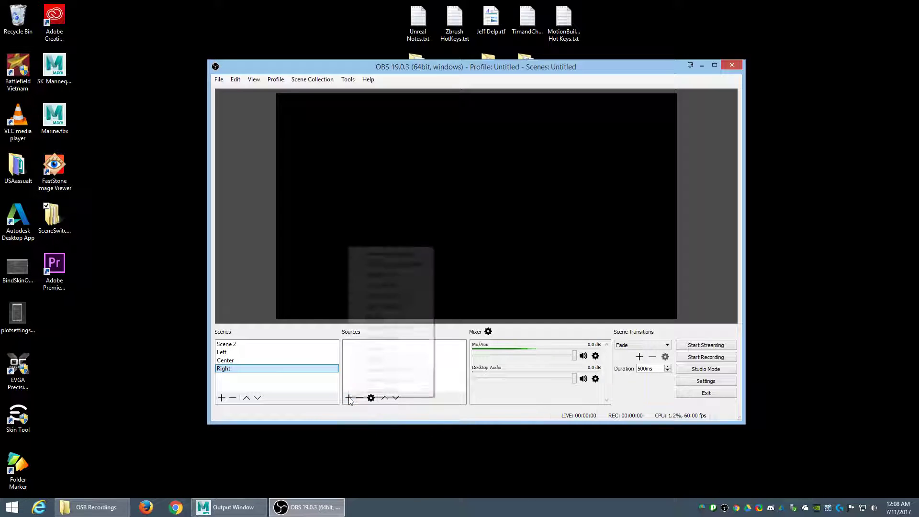
{"action": "left_click", "coordinate": [389, 296]}
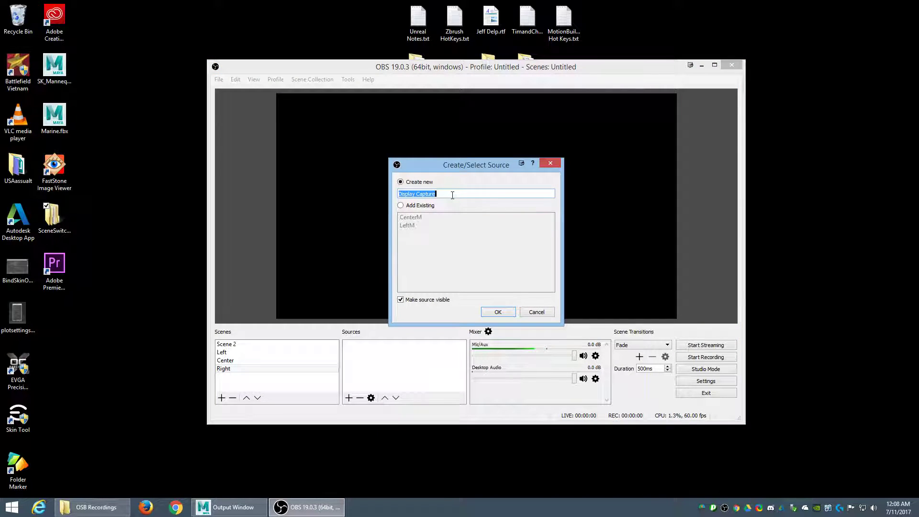
{"action": "type", "text": "Right"}
{"action": "key", "text": "shift"}
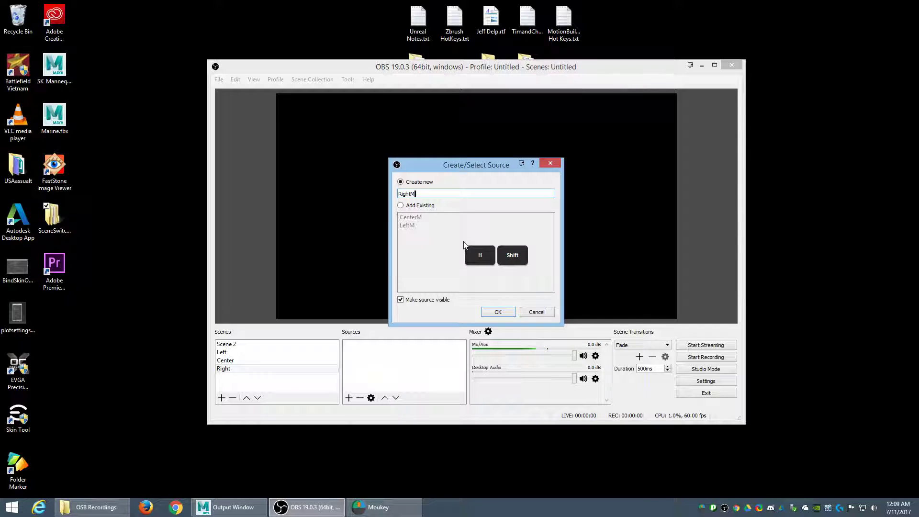
{"action": "type", "text": "h"}
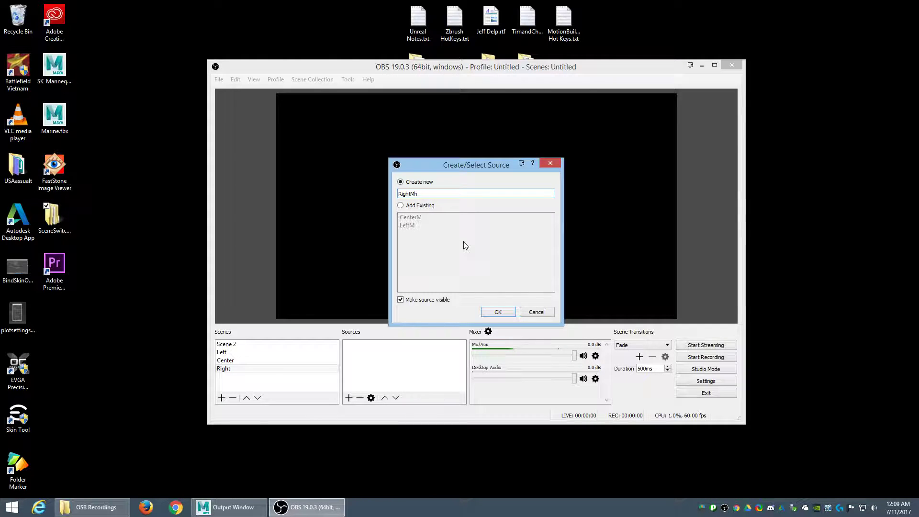
{"action": "key", "text": "BackSpace"}
{"action": "left_click", "coordinate": [508, 311]}
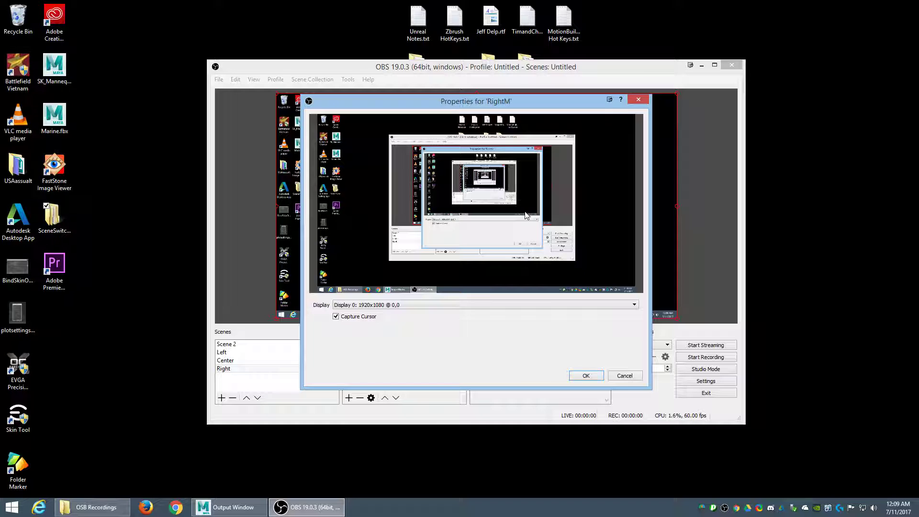
Set RightM to capture Display 1, then select Scene 2 and remove it
{"action": "left_click", "coordinate": [637, 307]}
{"action": "left_click", "coordinate": [570, 321]}
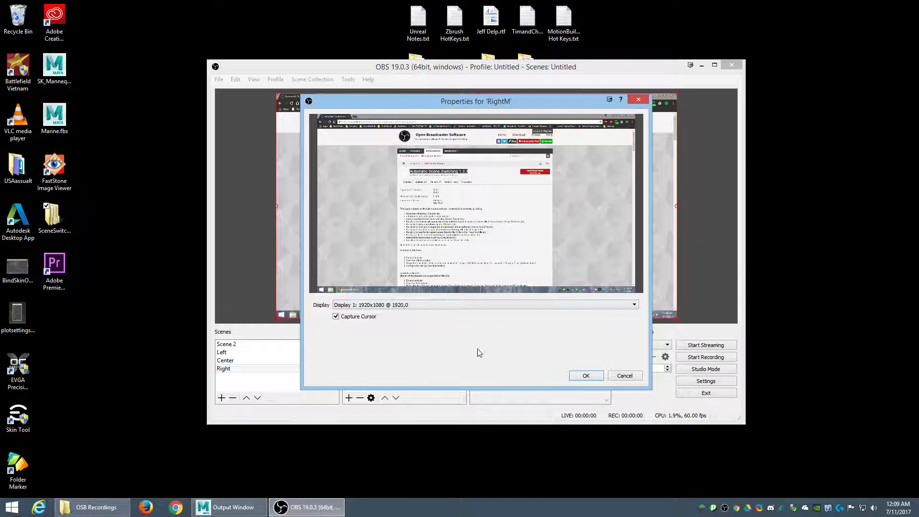
{"action": "left_click", "coordinate": [585, 375]}
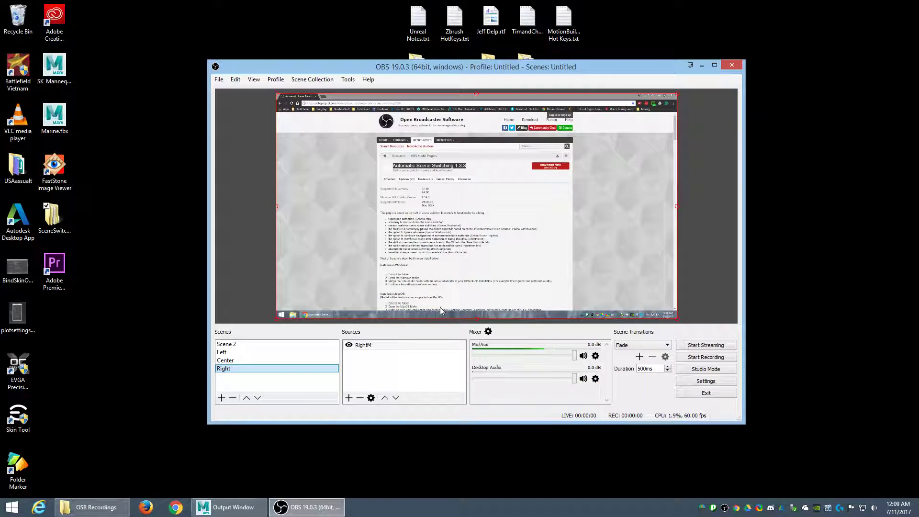
{"action": "left_click", "coordinate": [232, 345]}
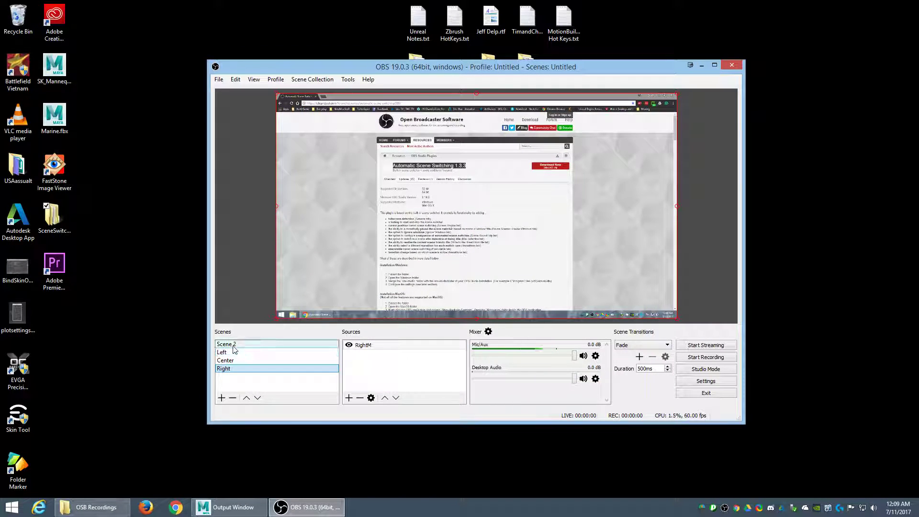
{"action": "left_click", "coordinate": [233, 397]}
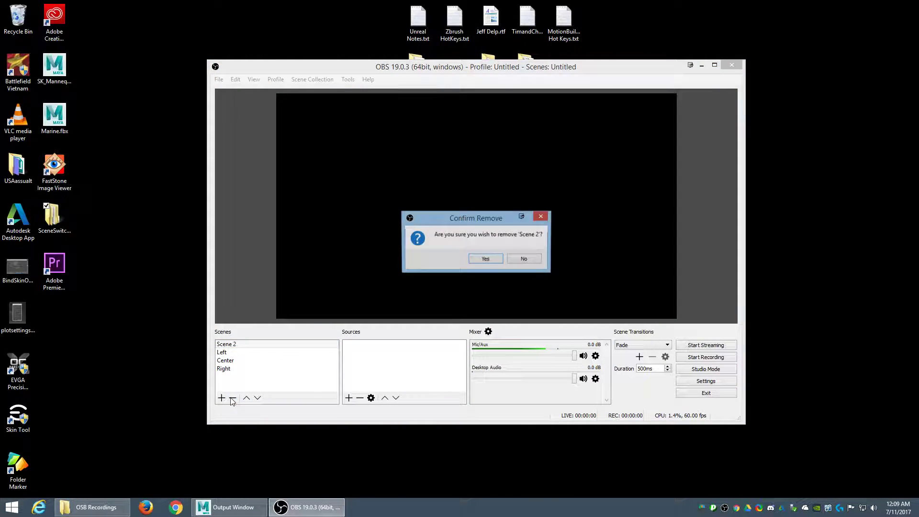
Confirm deleting Scene 2, then preview Left, Center and Right to check each monitor capture
{"action": "left_click", "coordinate": [484, 259]}
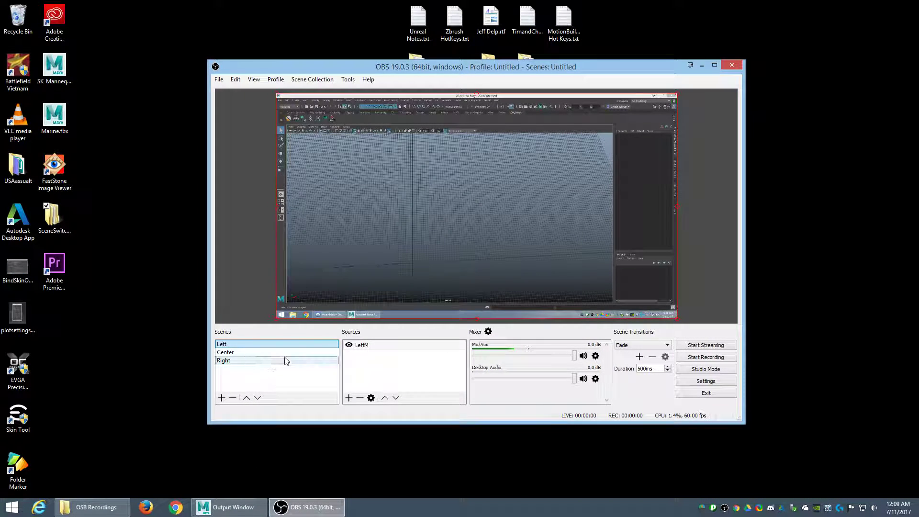
{"action": "left_click", "coordinate": [233, 351]}
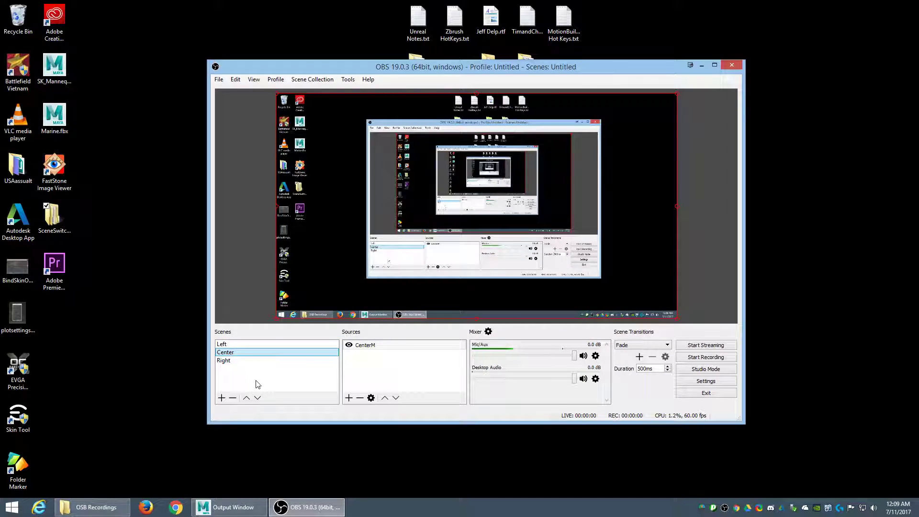
{"action": "left_click", "coordinate": [251, 361]}
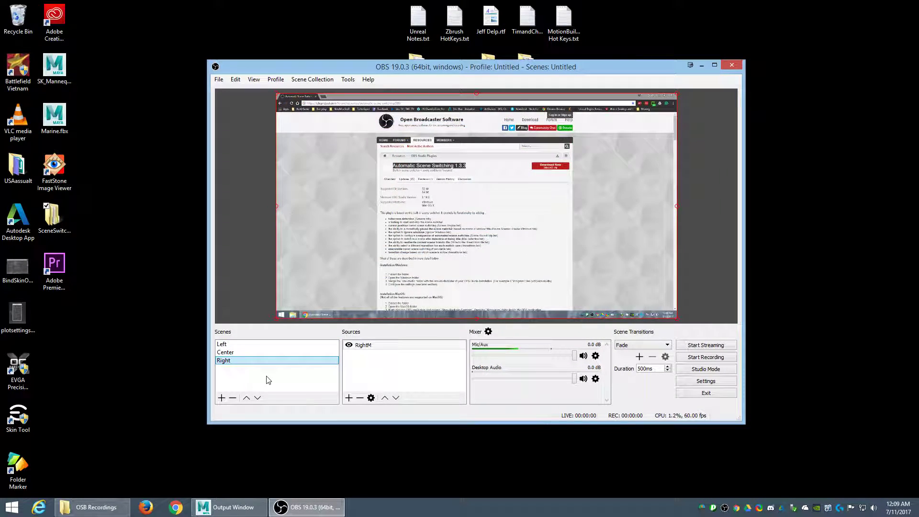
{"action": "left_click", "coordinate": [234, 352]}
{"action": "left_click", "coordinate": [228, 344]}
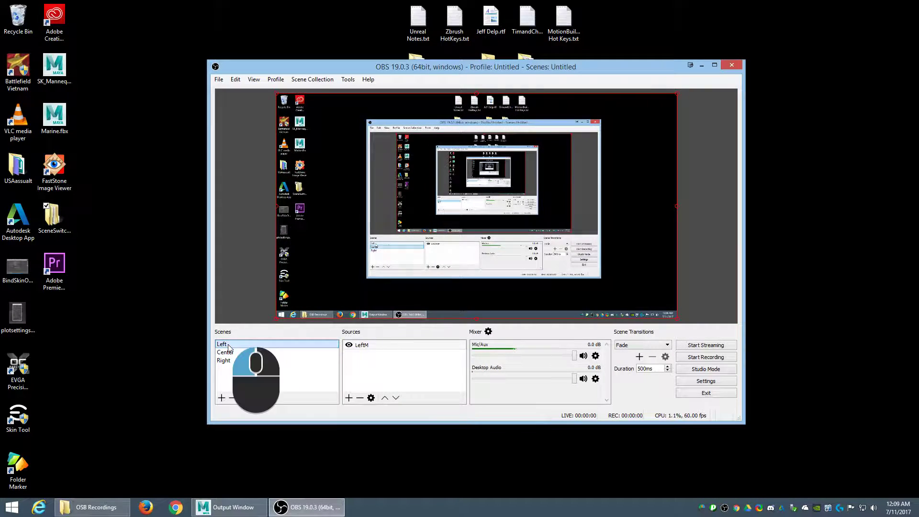
{"action": "left_click", "coordinate": [236, 360]}
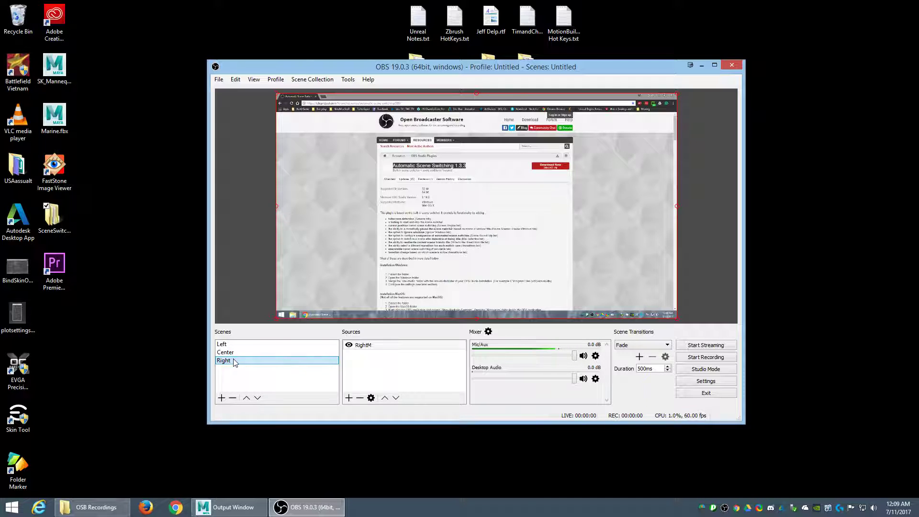
{"action": "left_click", "coordinate": [227, 345]}
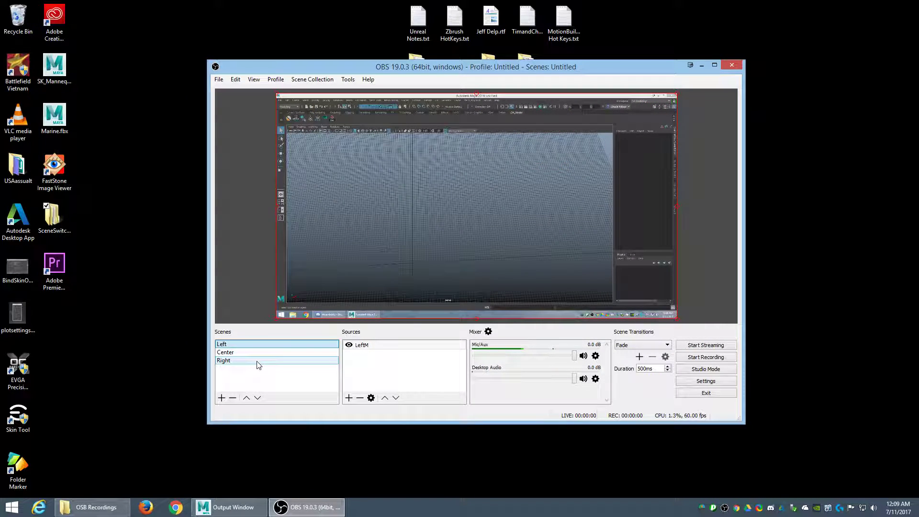
Open the Advanced Scene Switcher from Tools and show its Screen Region rules
{"action": "left_click", "coordinate": [348, 80]}
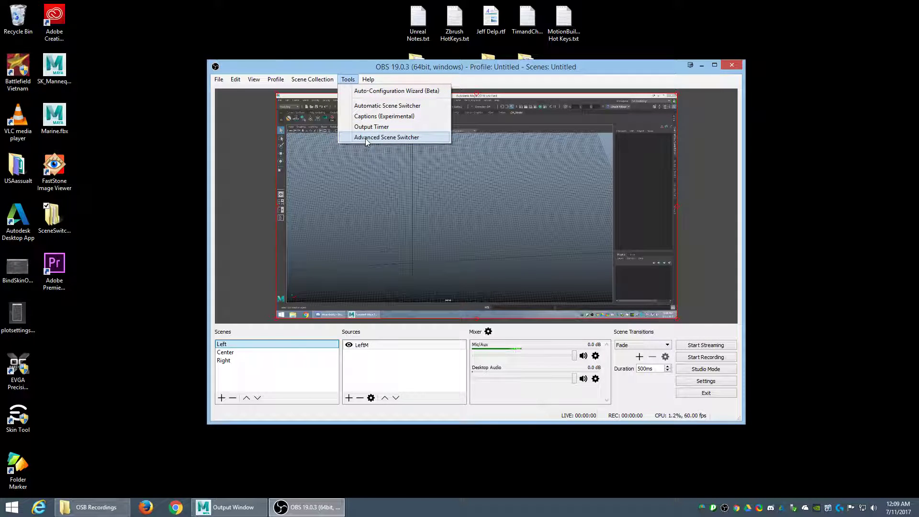
{"action": "left_click", "coordinate": [365, 138]}
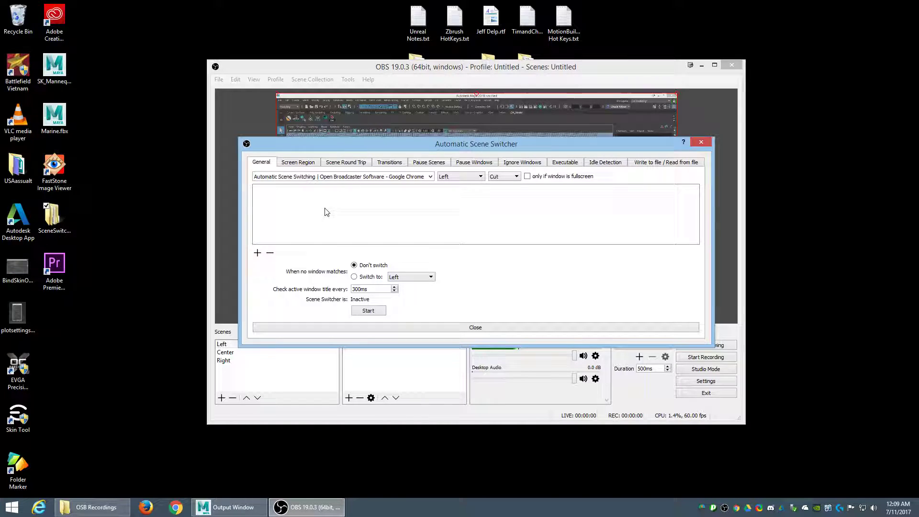
{"action": "left_click", "coordinate": [306, 165]}
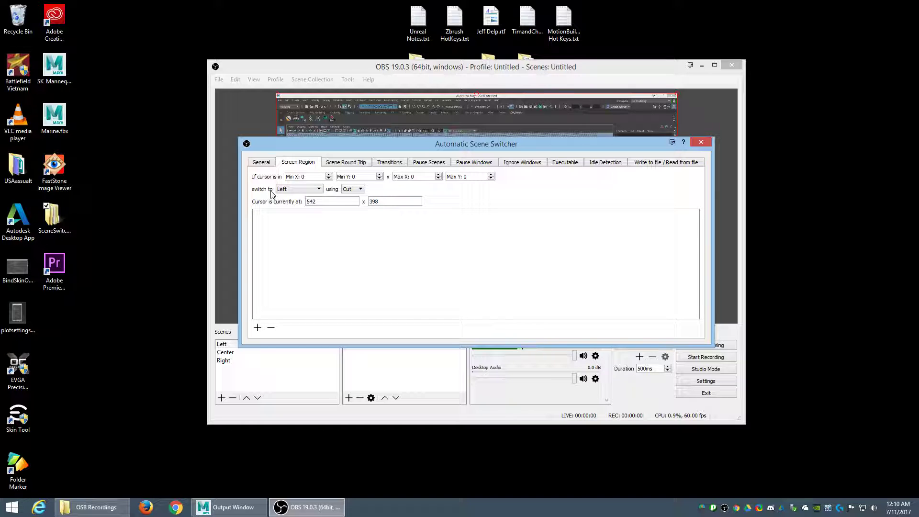
Make the new region rule switch to the Center scene using a Fade transition
{"action": "left_click", "coordinate": [309, 192]}
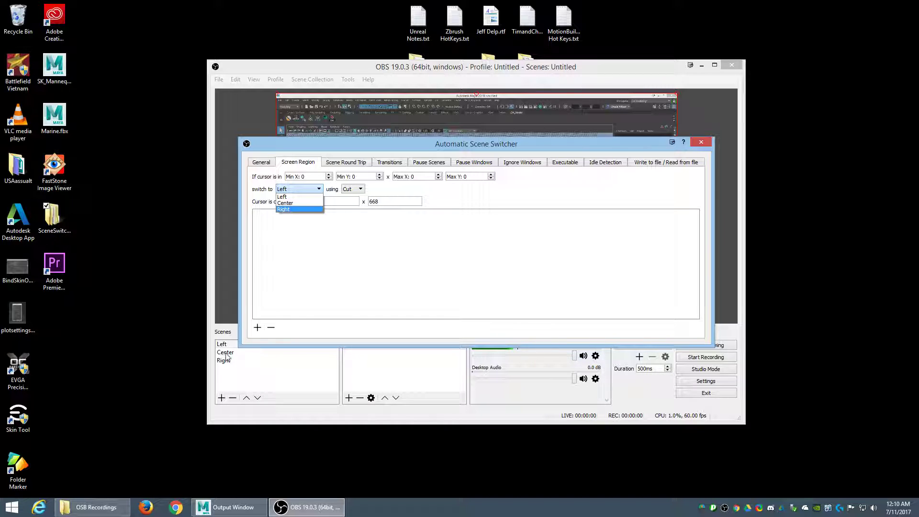
{"action": "left_click", "coordinate": [282, 204]}
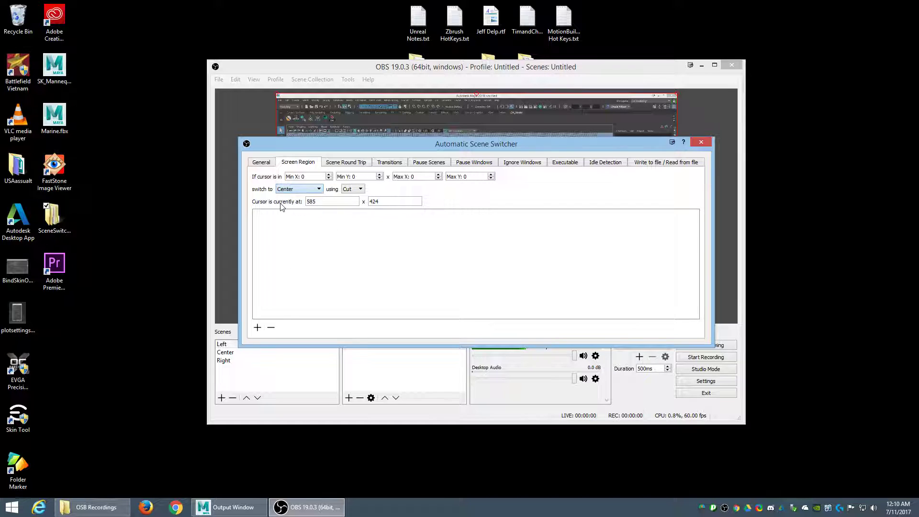
{"action": "left_click", "coordinate": [361, 190]}
{"action": "left_click", "coordinate": [352, 202]}
{"action": "left_click", "coordinate": [355, 178]}
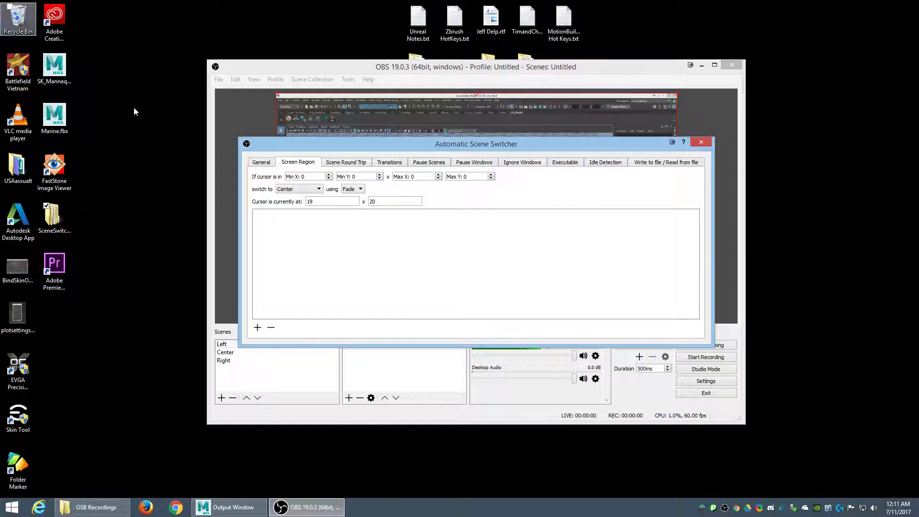
Enter the Center region bounds: Min X 20, Min Y 20, Max X 1900, Max Y 1000
{"action": "left_click", "coordinate": [312, 177]}
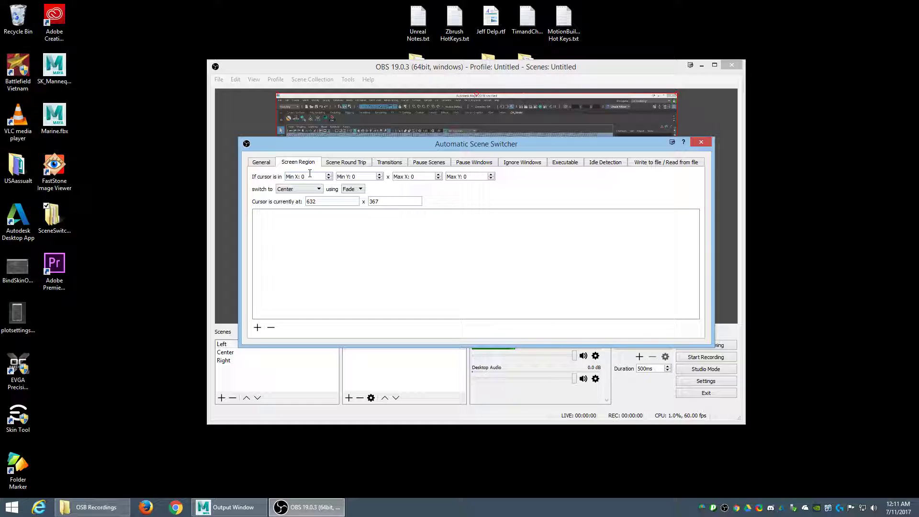
{"action": "type", "text": "200"}
{"action": "left_click", "coordinate": [351, 176]}
{"action": "type", "text": "20"}
{"action": "left_click", "coordinate": [415, 176]}
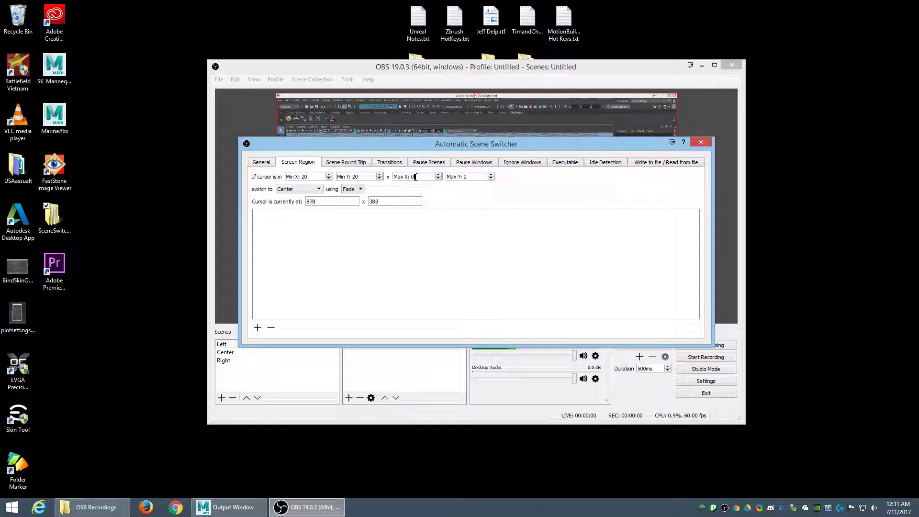
{"action": "double_click", "coordinate": [415, 177]}
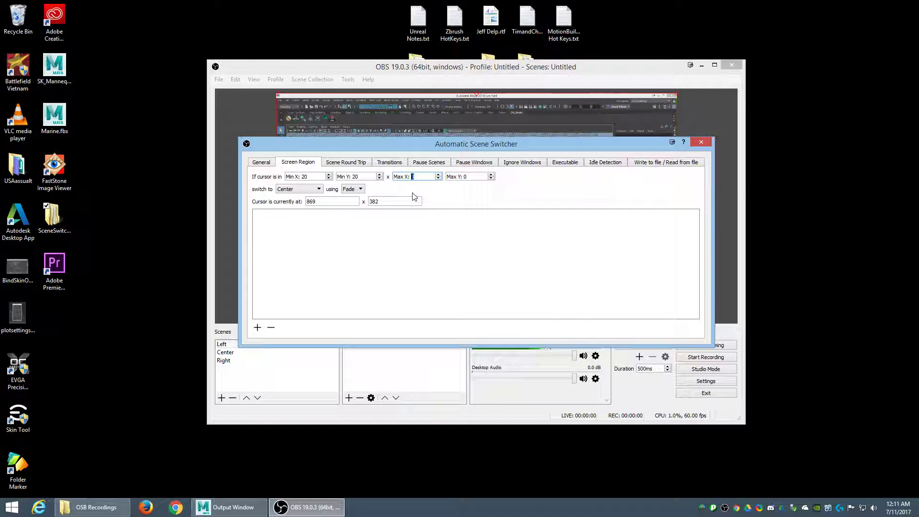
{"action": "type", "text": "1900"}
{"action": "left_click", "coordinate": [463, 177]}
{"action": "type", "text": "100"}
Add the [Center, Fade] rule for 20, 20 x 1900, 1000 to the region list
{"action": "left_click", "coordinate": [257, 328]}
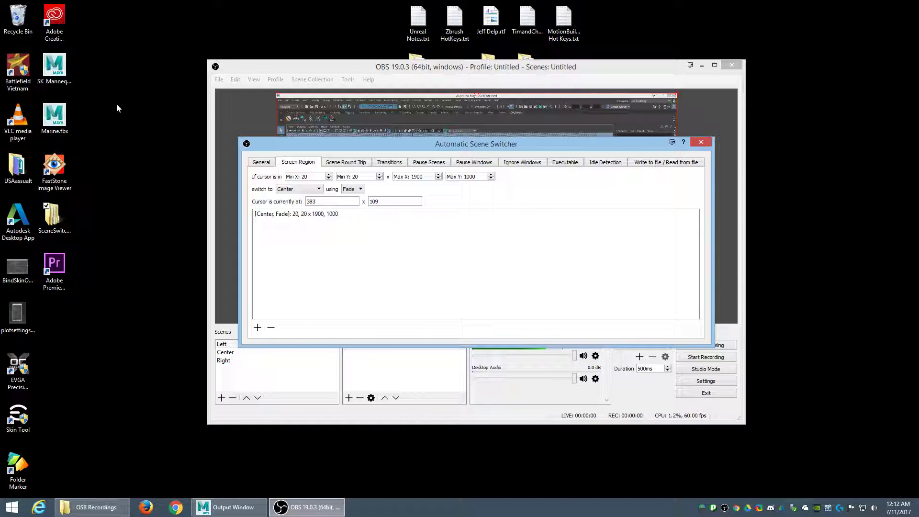
{"action": "left_click", "coordinate": [269, 216]}
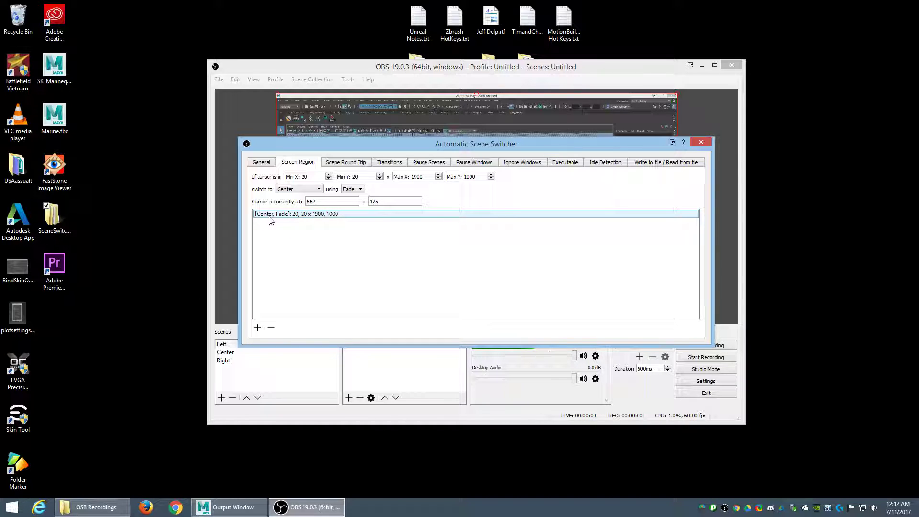
{"action": "left_click", "coordinate": [270, 223]}
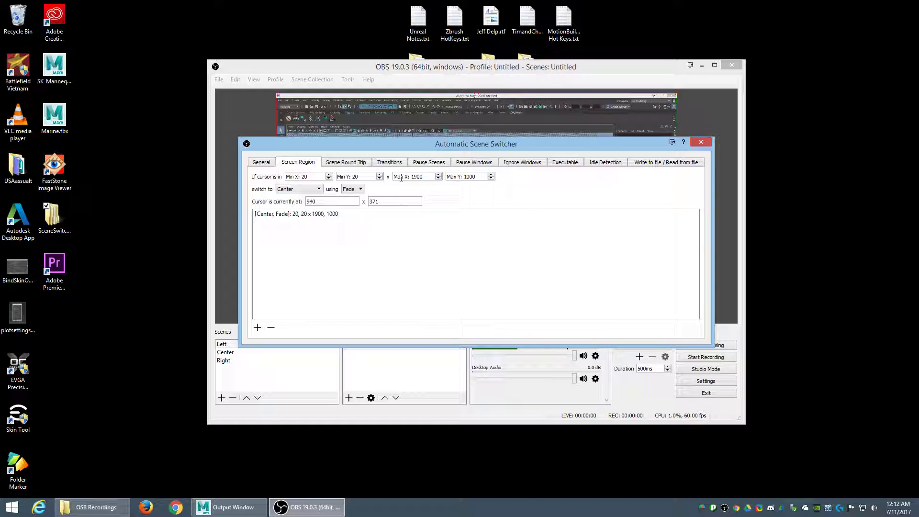
Add a [Left, Fade] rule with Min X -1900, Min Y 10, Max X -20, Max Y 1000
{"action": "left_click", "coordinate": [320, 190]}
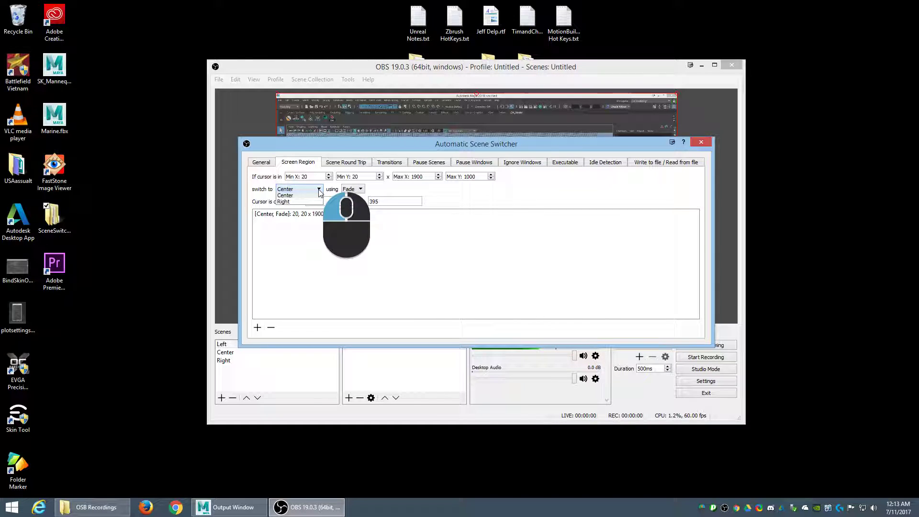
{"action": "left_click", "coordinate": [287, 196]}
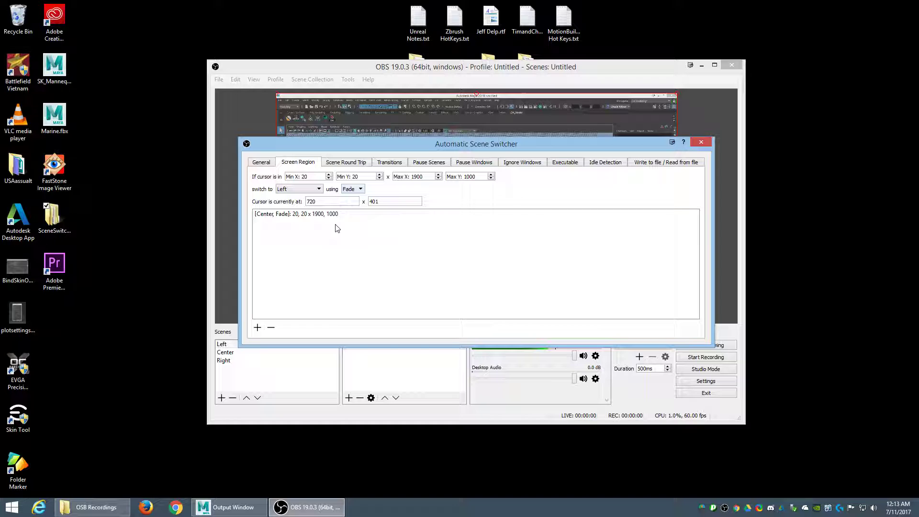
{"action": "left_click", "coordinate": [315, 215]}
{"action": "double_click", "coordinate": [304, 176]}
{"action": "type", "text": "-1900"}
{"action": "left_click", "coordinate": [363, 180]}
{"action": "double_click", "coordinate": [415, 176]}
{"action": "type", "text": "-20"}
{"action": "left_click", "coordinate": [258, 328]}
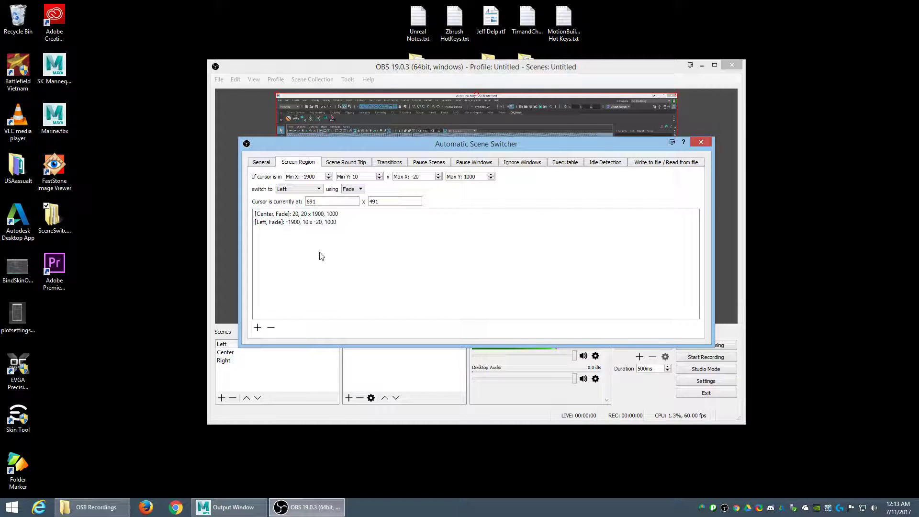
Set the next rule to switch to the Right scene with Min X 1920
{"action": "left_click", "coordinate": [319, 189]}
{"action": "left_click", "coordinate": [299, 207]}
{"action": "double_click", "coordinate": [317, 176]}
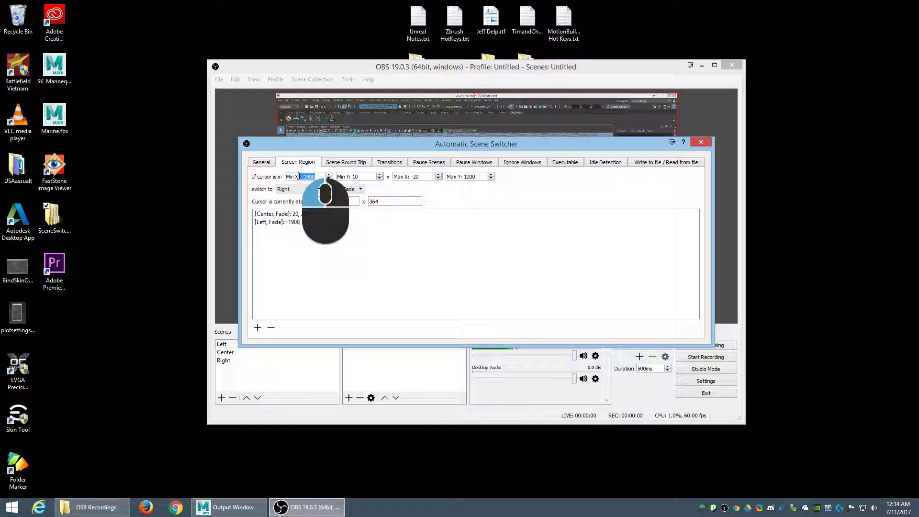
{"action": "left_click", "coordinate": [303, 176]}
{"action": "double_click", "coordinate": [306, 176]}
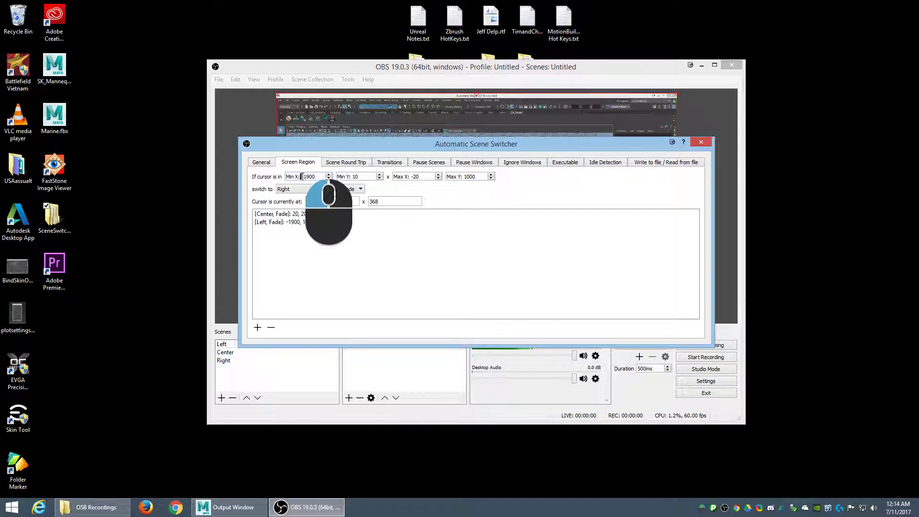
{"action": "type", "text": "1920"}
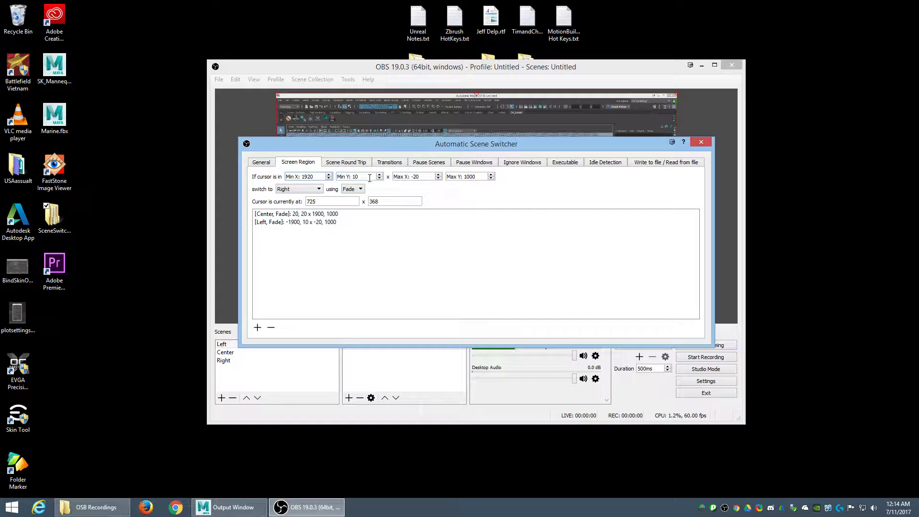
Set Max X 3800 and Max Y 1050, add the Right rule, then return to General
{"action": "left_click", "coordinate": [417, 177]}
{"action": "double_click", "coordinate": [416, 176]}
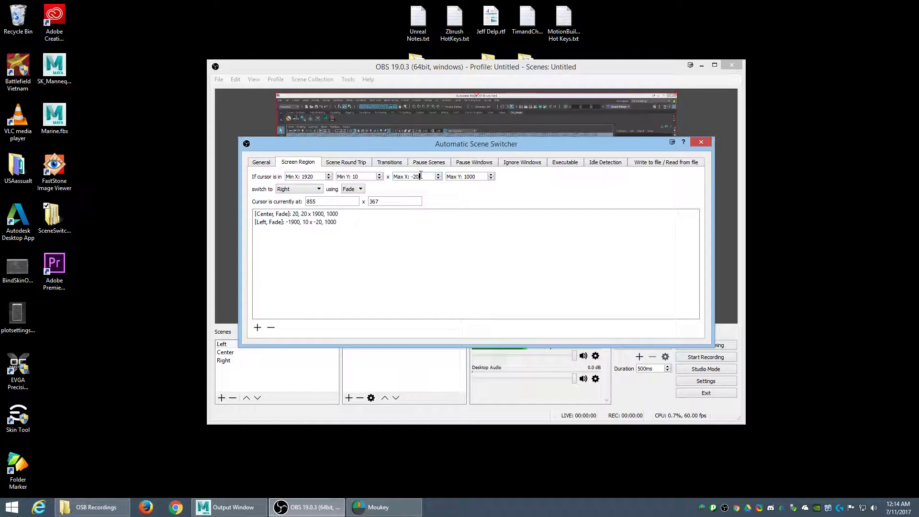
{"action": "double_click", "coordinate": [416, 177]}
{"action": "type", "text": "3800"}
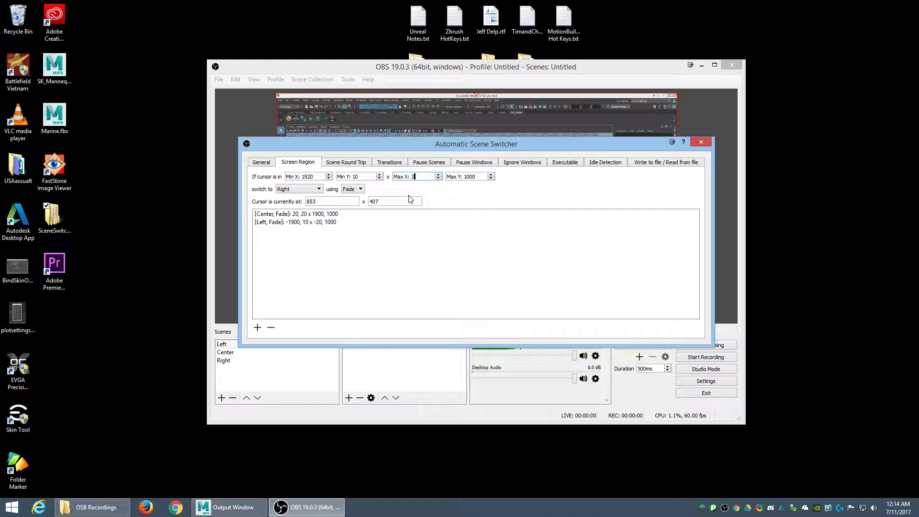
{"action": "left_click", "coordinate": [470, 176]}
{"action": "type", "text": "50"}
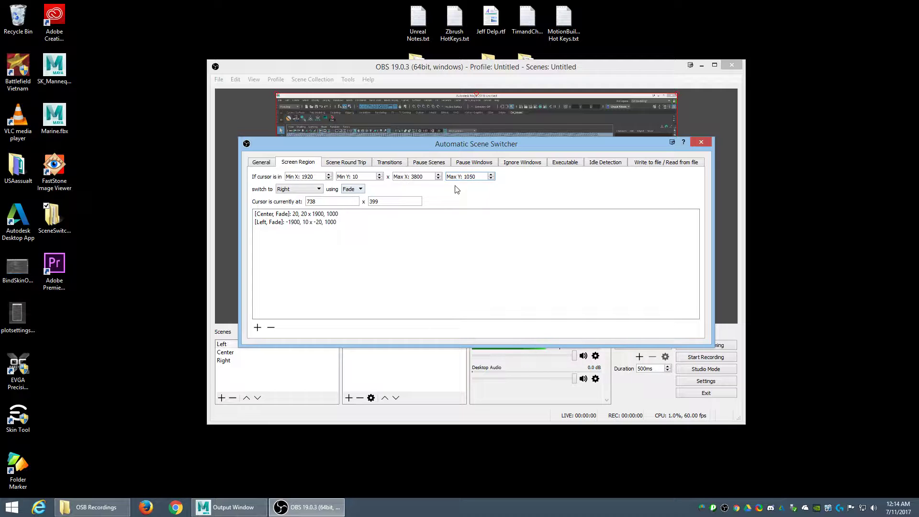
{"action": "left_click", "coordinate": [257, 327]}
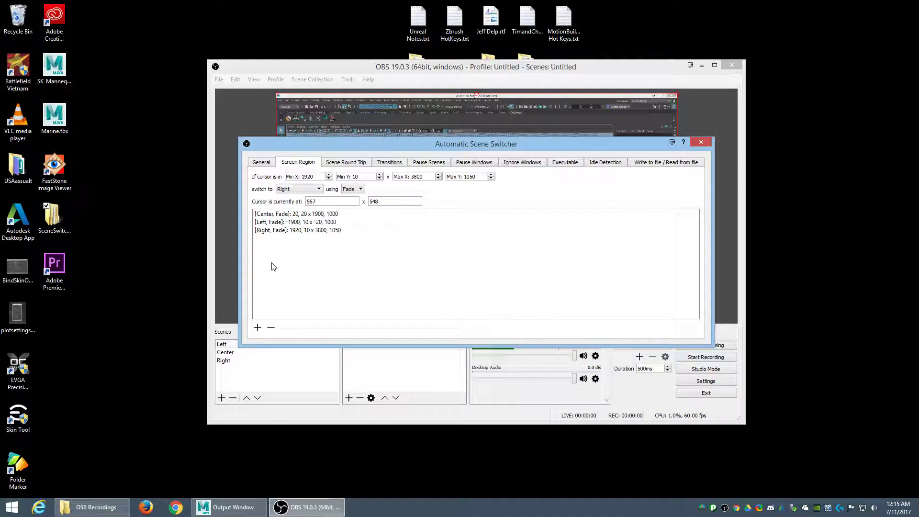
{"action": "left_click", "coordinate": [262, 164]}
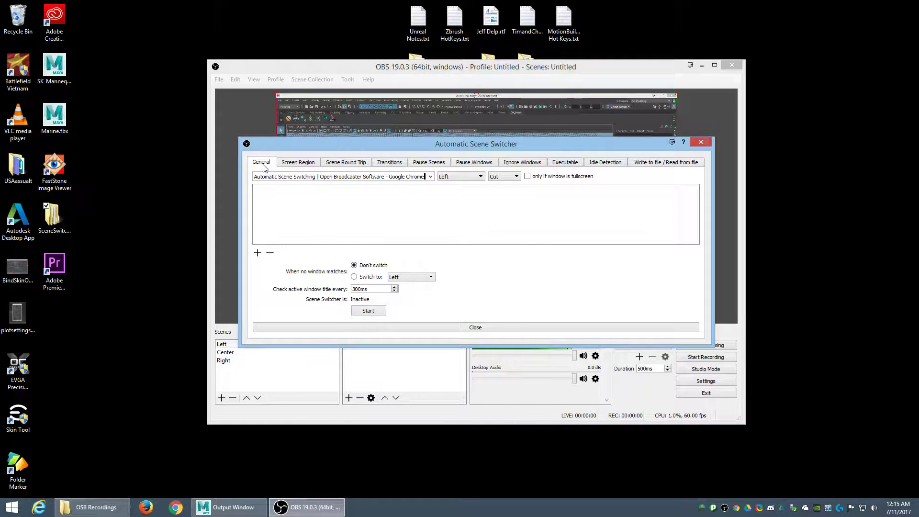
Start the Automatic Scene Switcher so it is Active, then close its dialog
{"action": "left_click", "coordinate": [368, 312]}
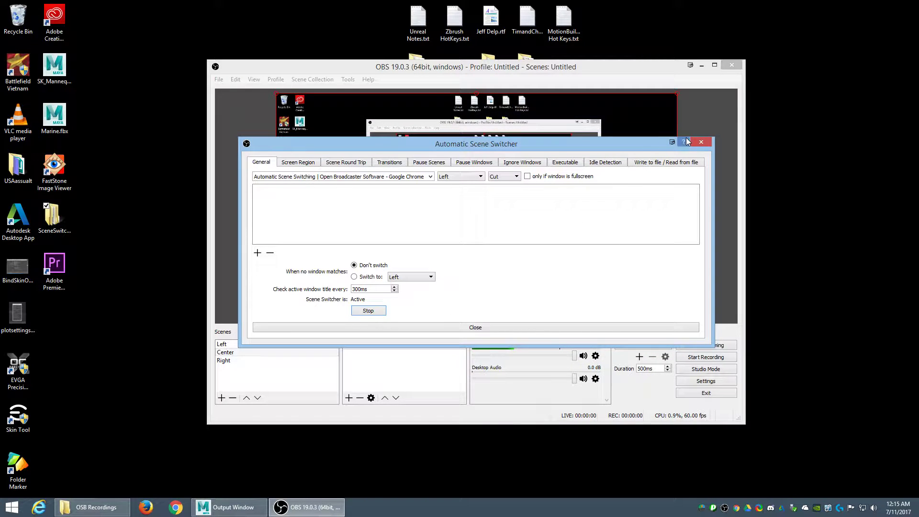
{"action": "left_click", "coordinate": [700, 141]}
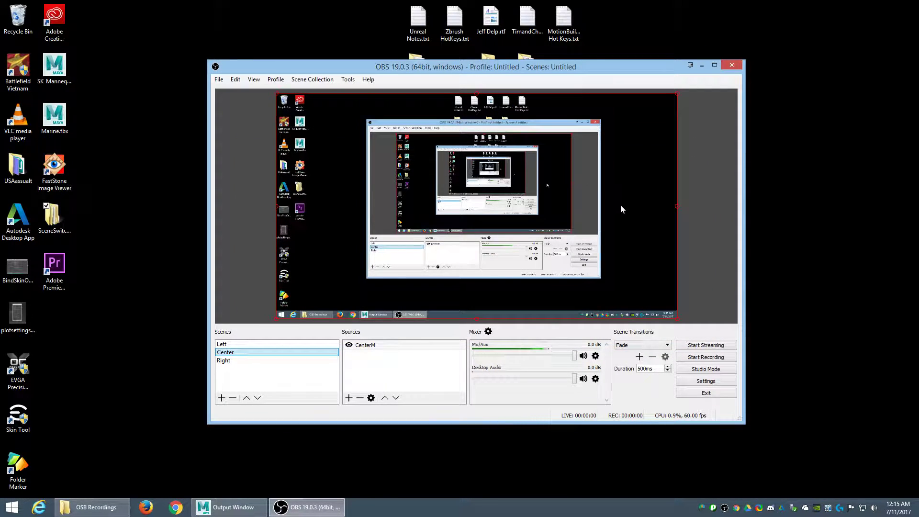